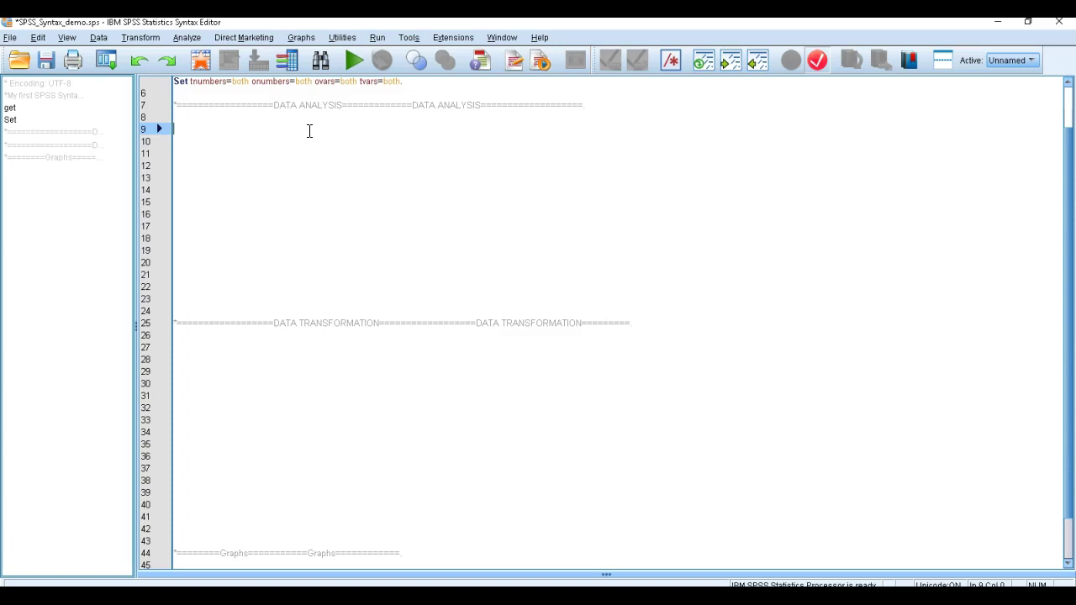
Step: Add the comment "*Correlation between height and weight." under the DATA ANALYSIS heading, followed by a blank line
text(*)
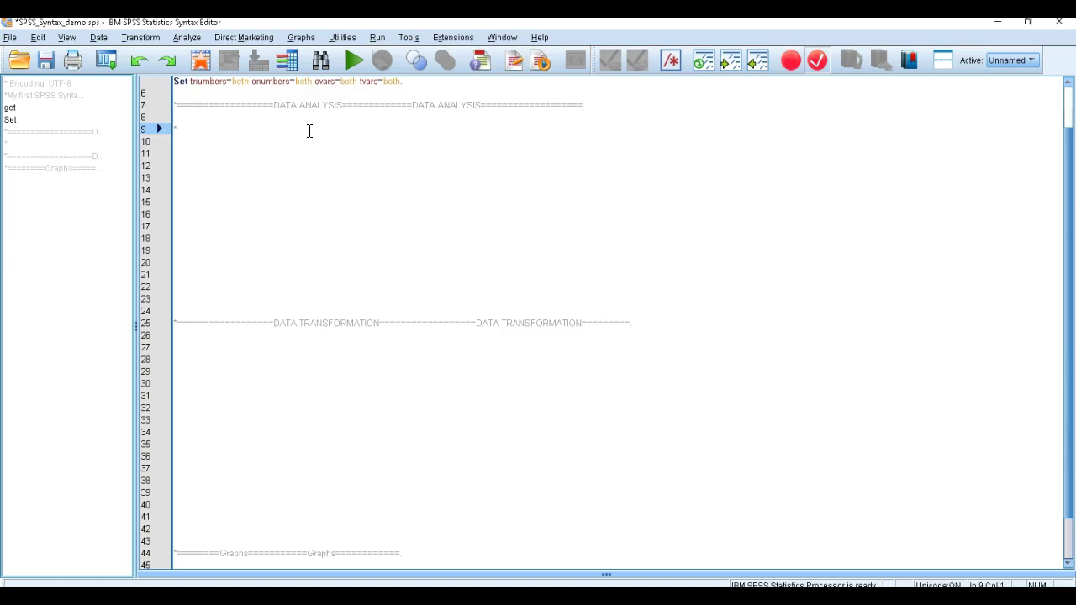
text(Correlation)
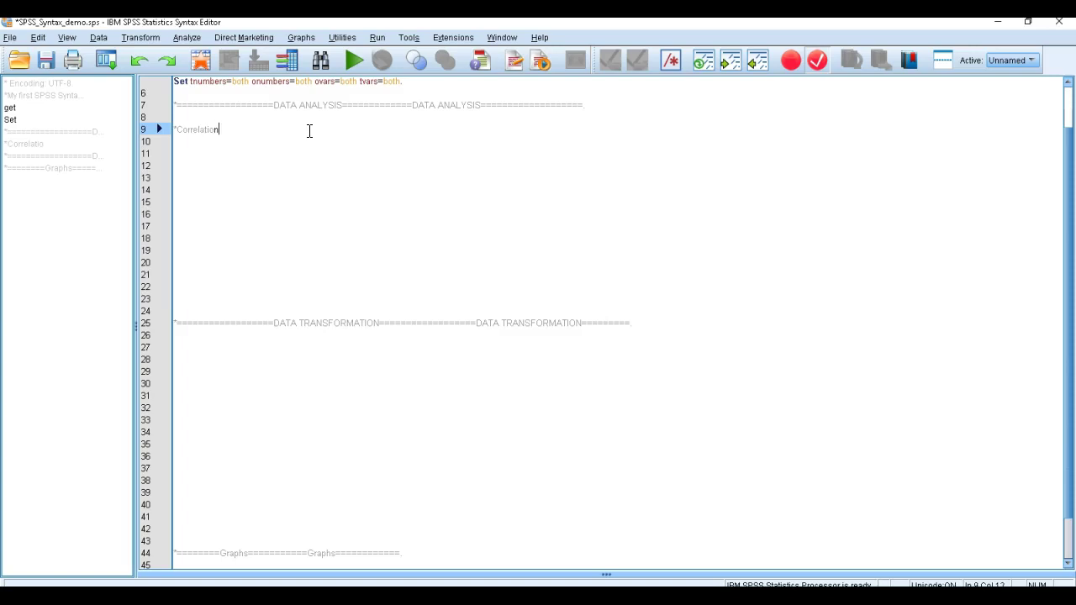
text( between height and weight.)
key(Return)
key(Return)
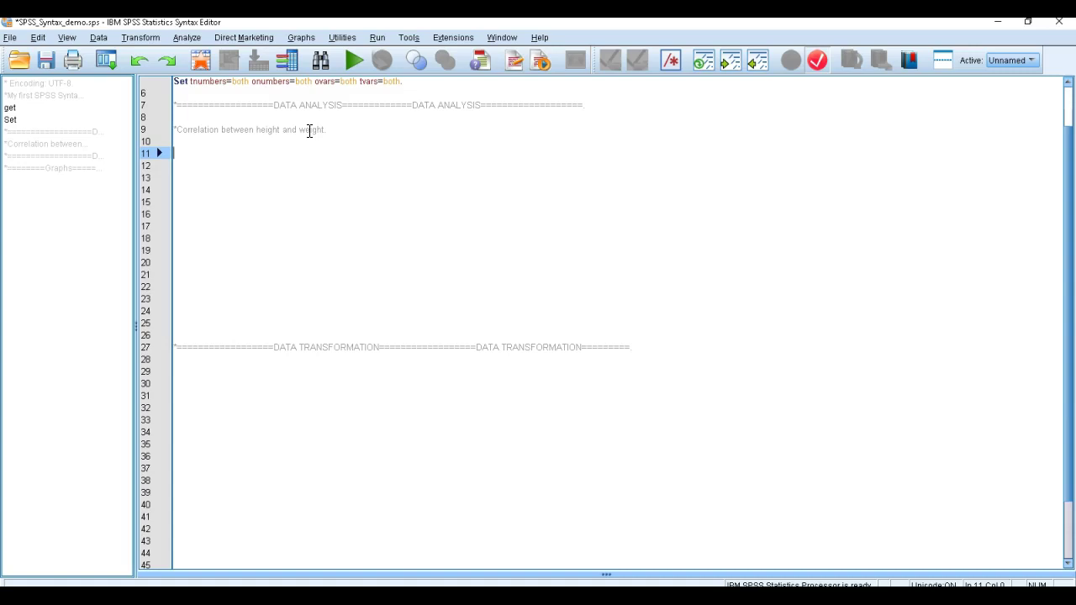
Step: Write the command "corr height_in_m weight." below the correlation comment and run only that line
text(corr)
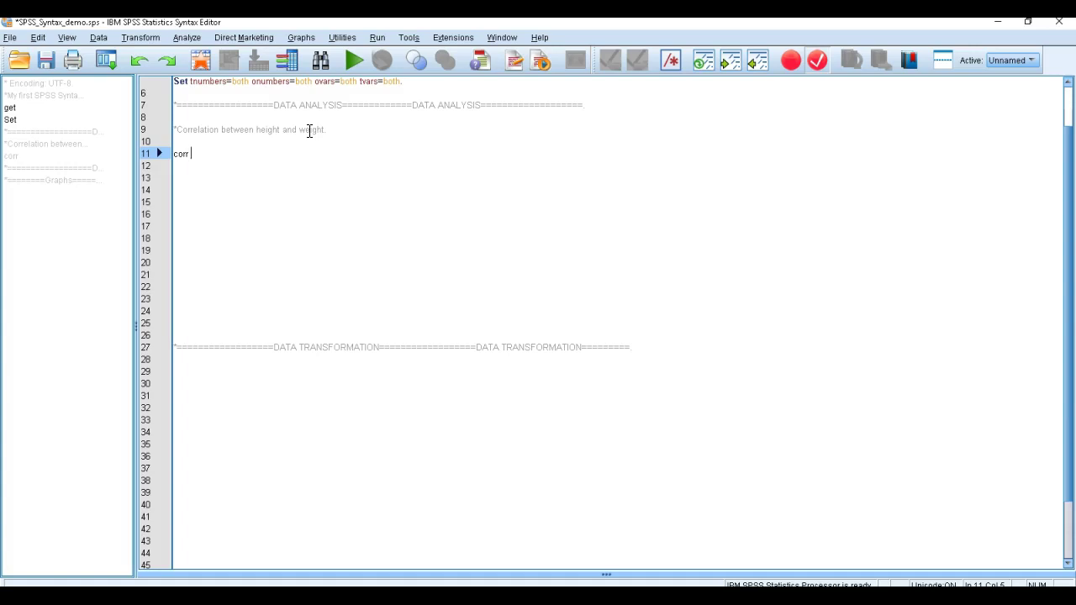
text(height_)
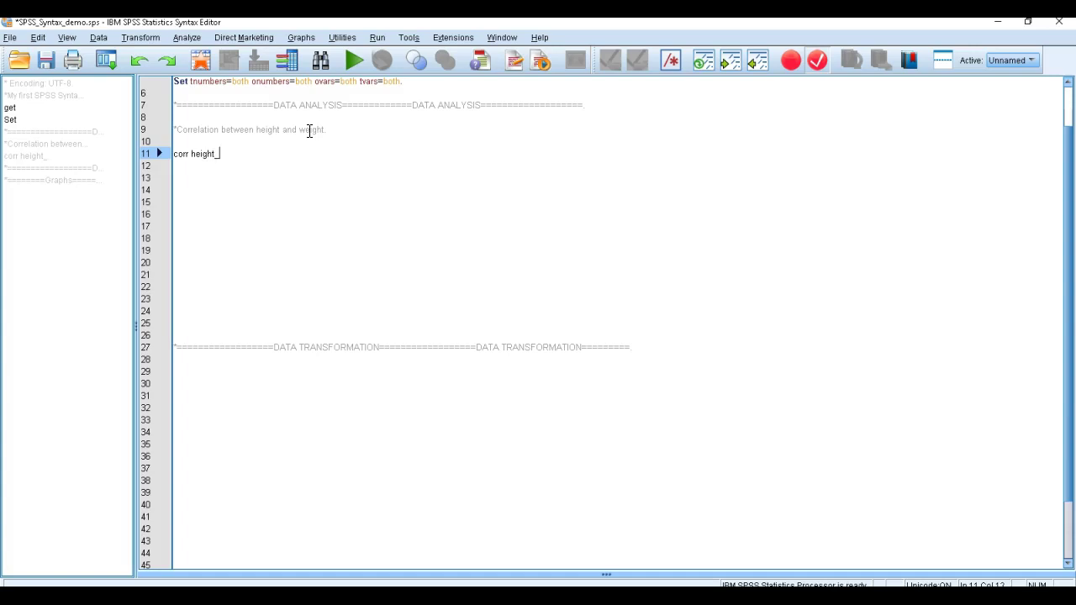
text( in_m)
text(weight.)
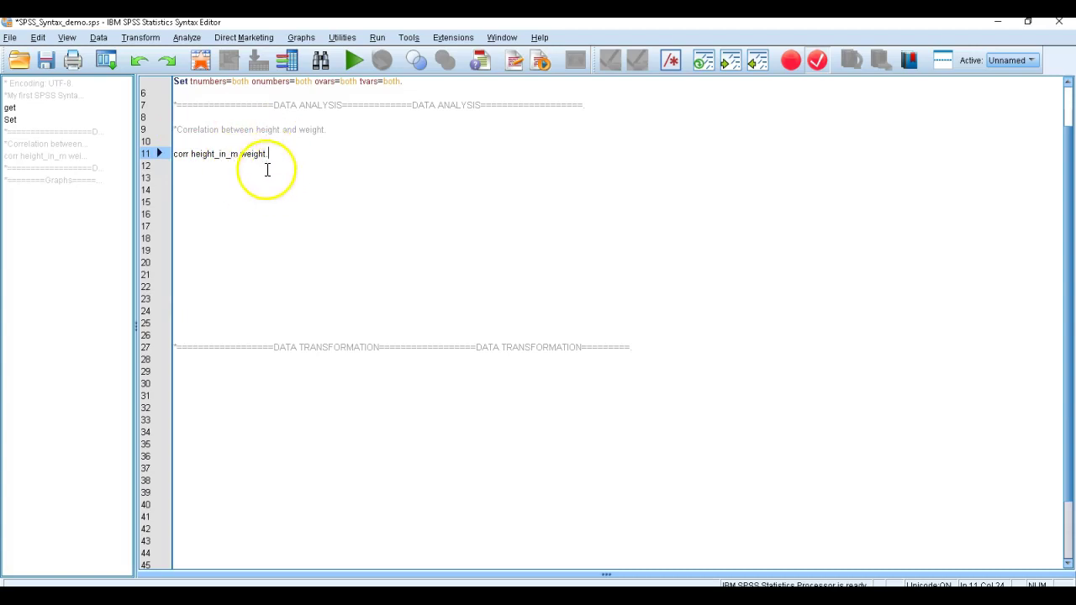
drag(287, 157, 174, 143)
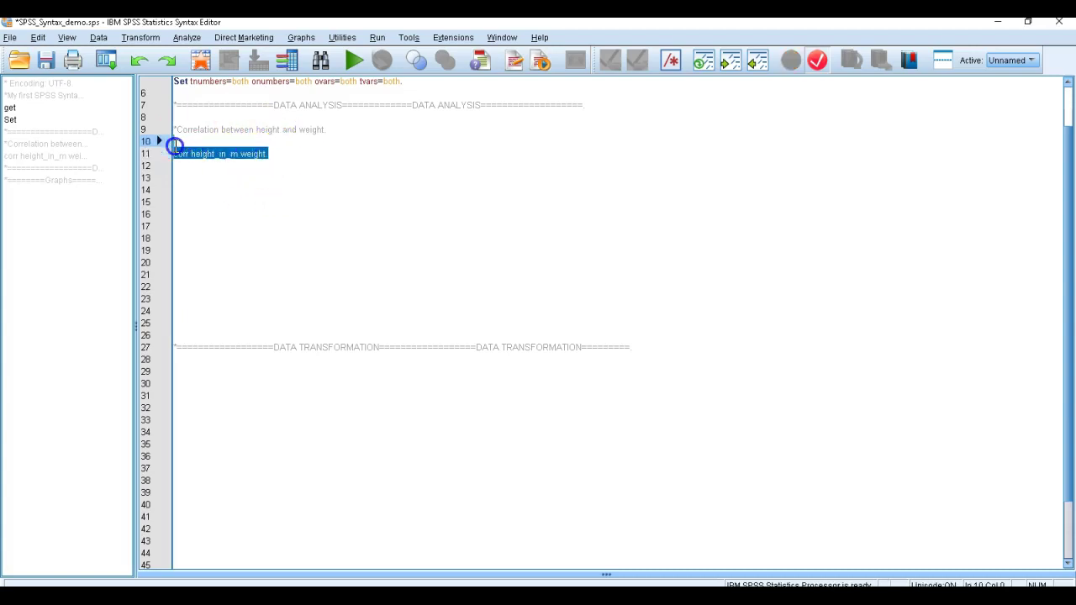
click(352, 72)
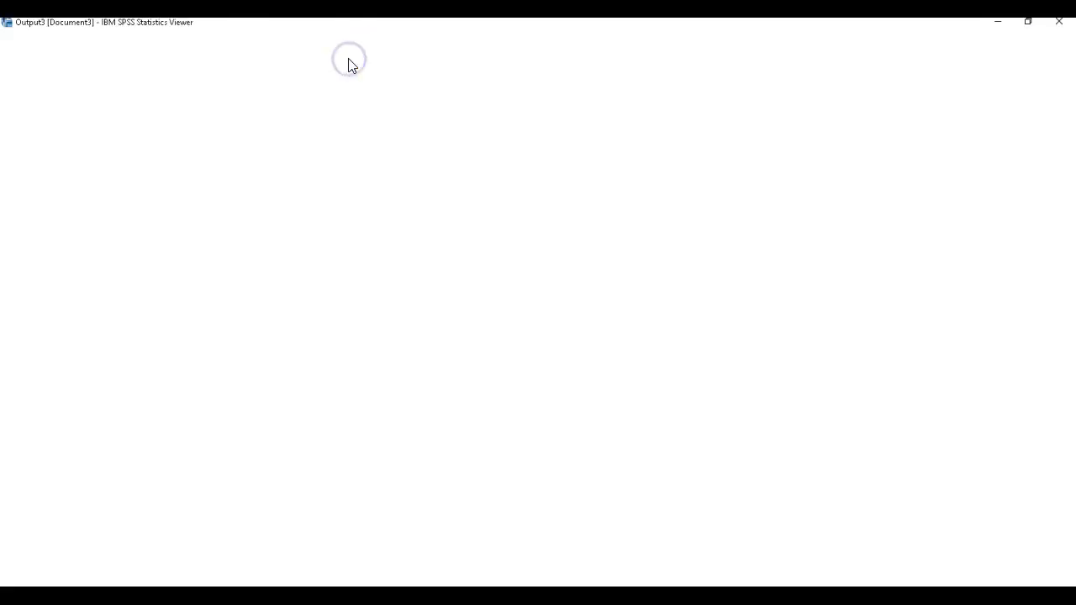
Step: Examine the Pearson correlation, significance and N values for height and weight in the Correlations table
click(345, 212)
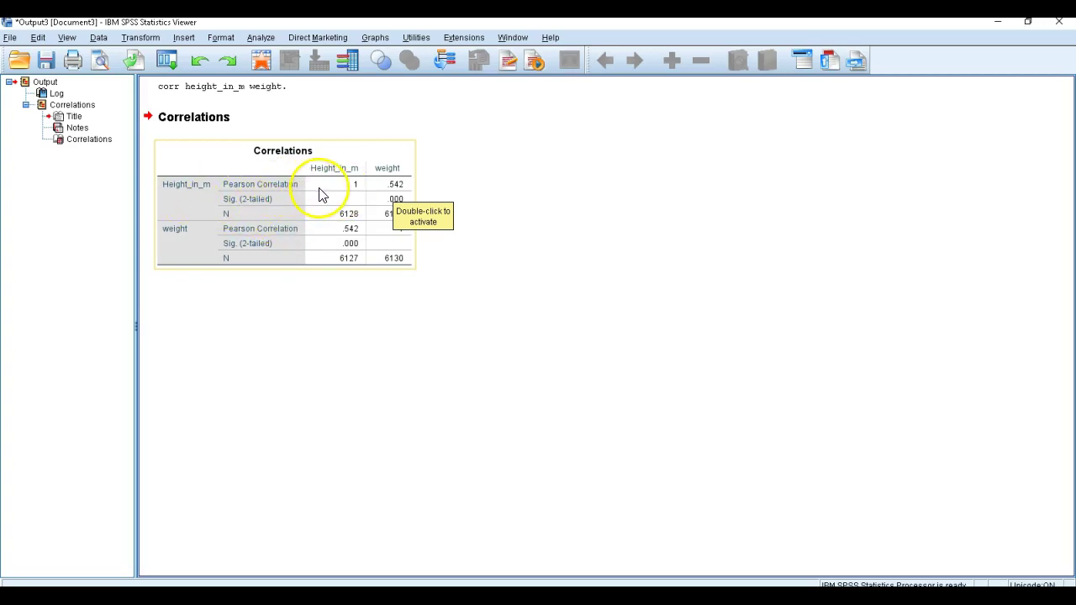
click(427, 188)
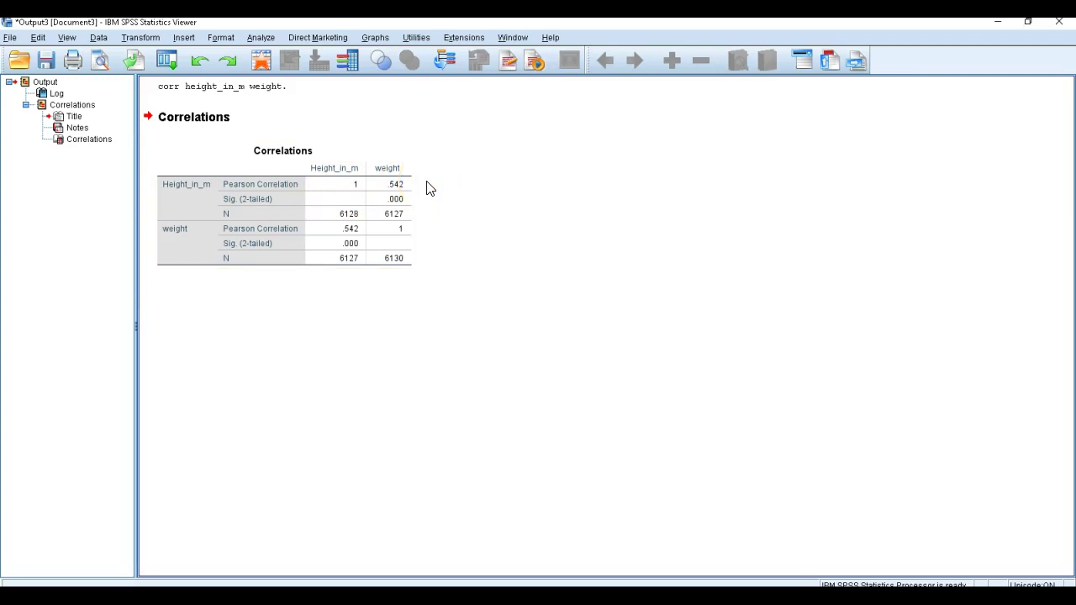
click(214, 238)
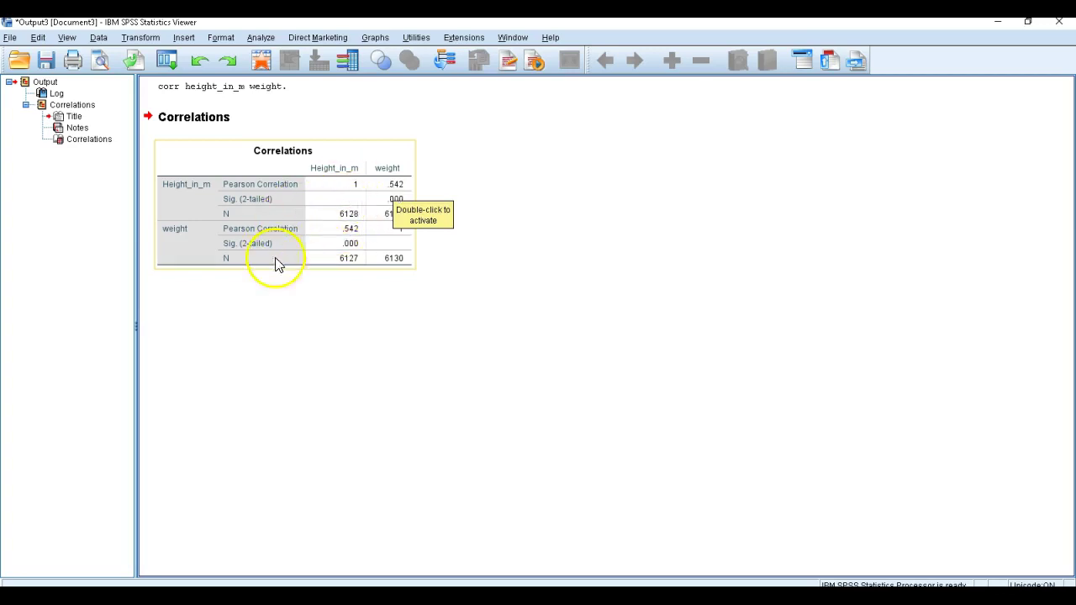
click(311, 282)
click(281, 263)
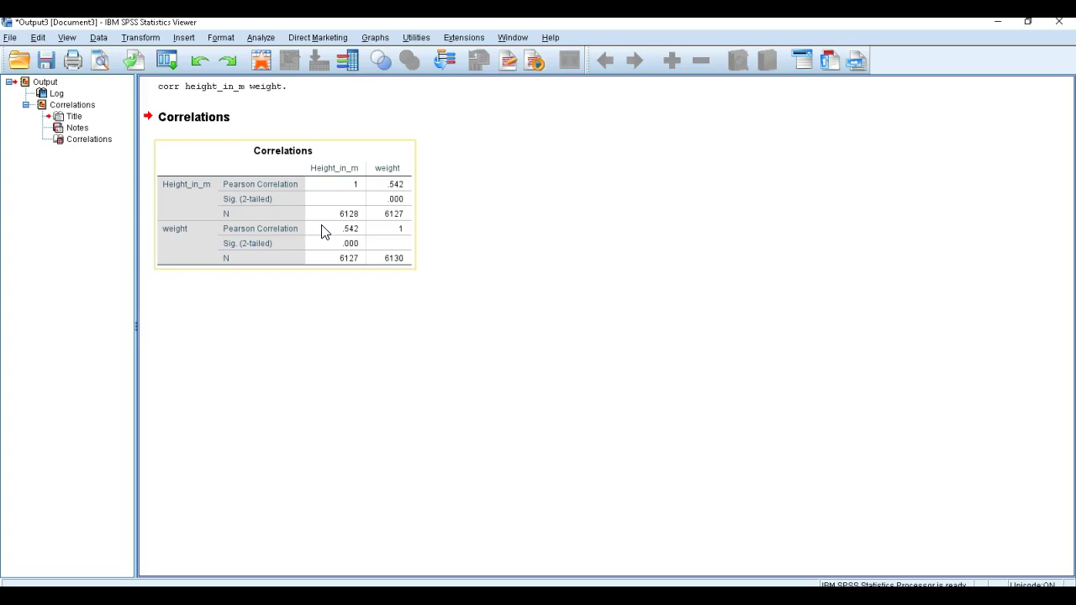
key(Escape)
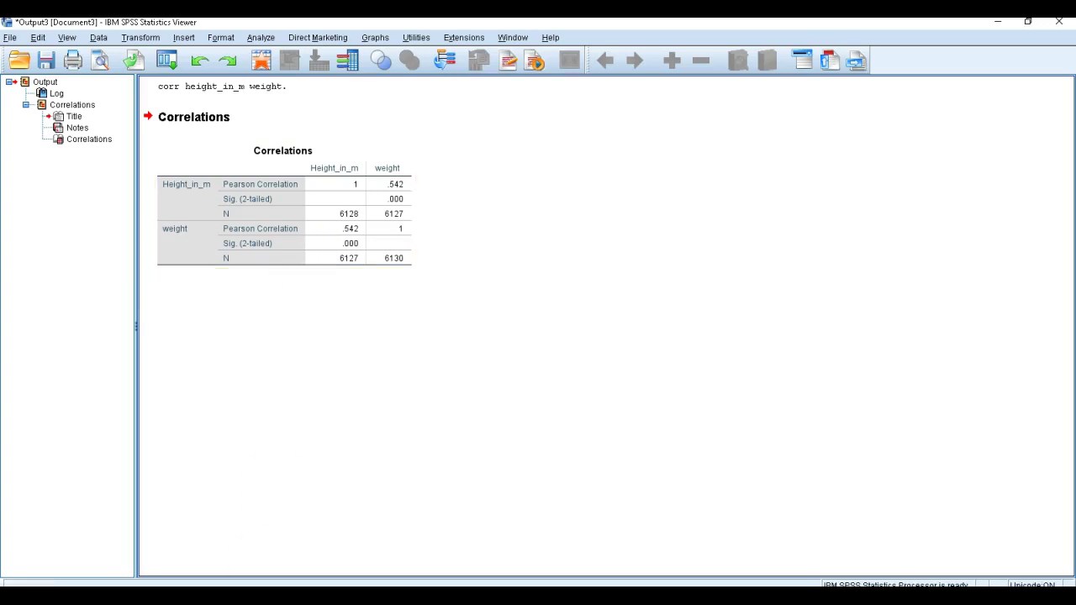
Step: Return to the syntax file and add the comment "*Scatterplot between height and weigh." under the Graphs heading, followed by a blank line
click(185, 556)
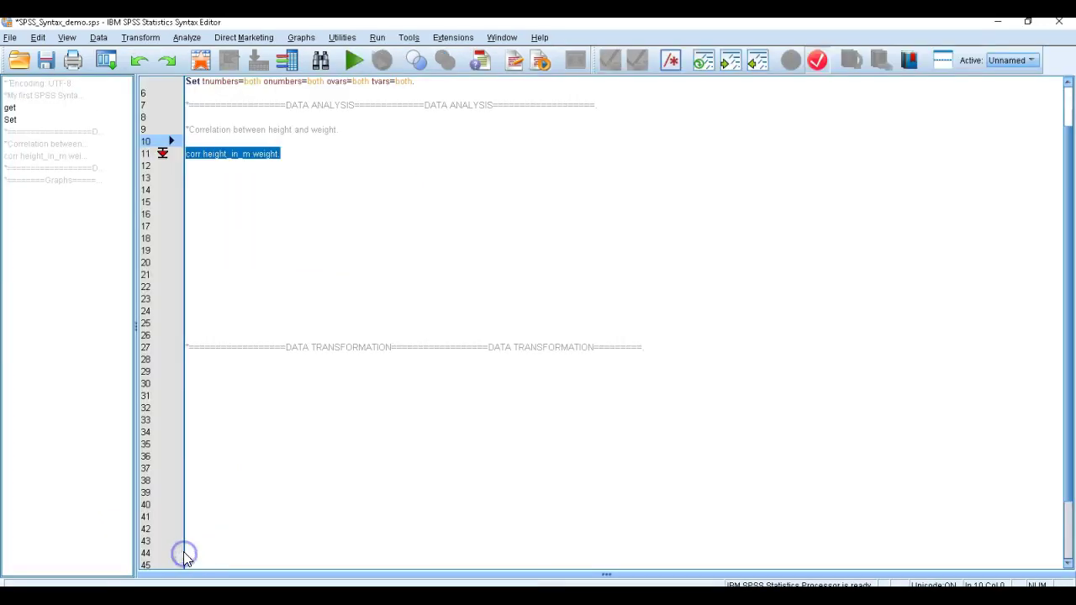
scroll(241, 440, down, 2)
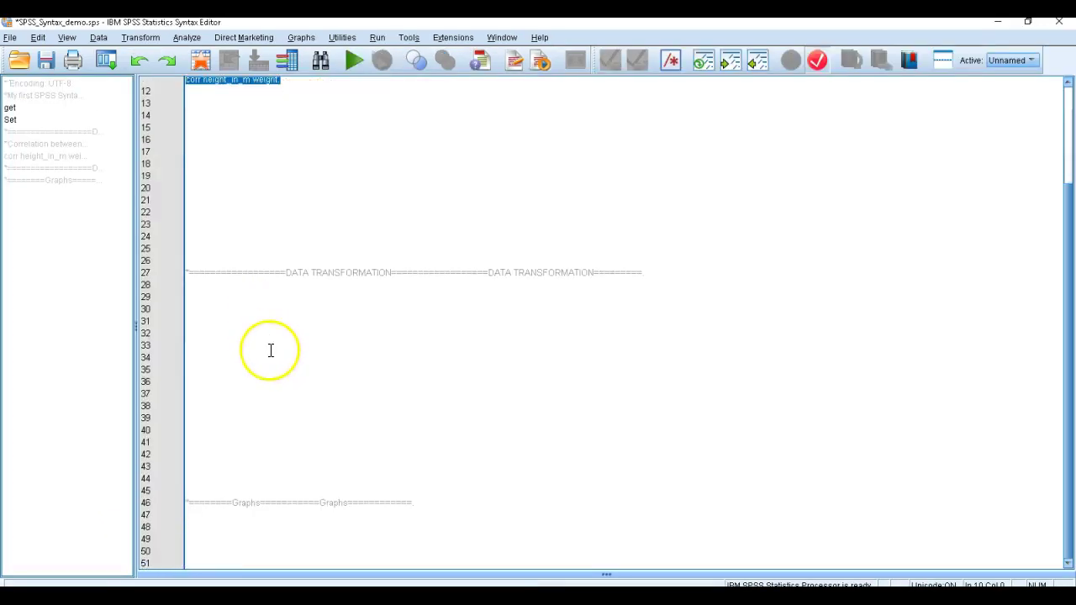
click(193, 520)
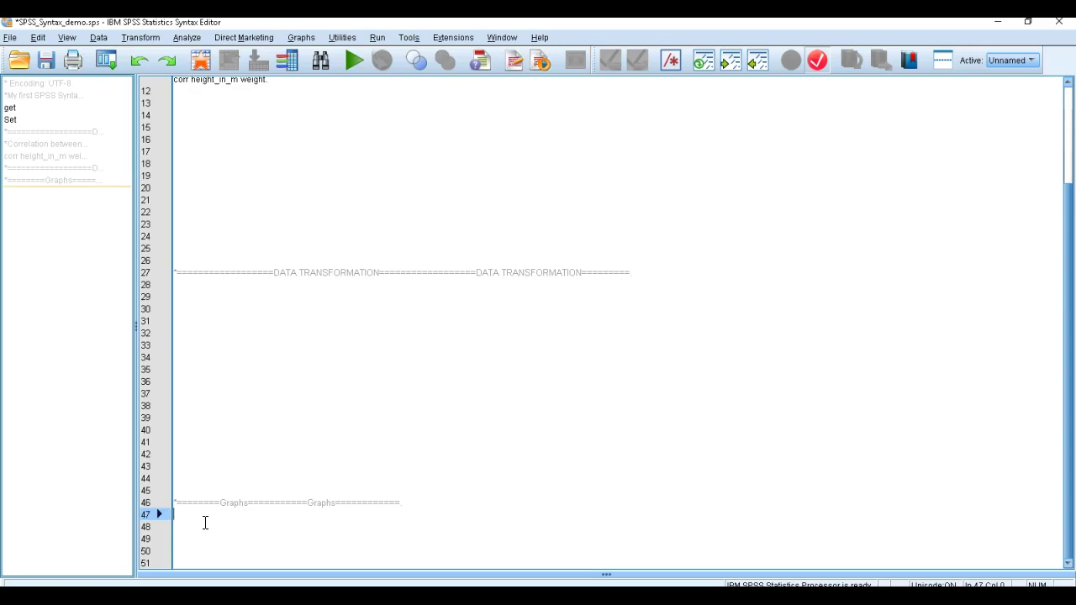
click(205, 523)
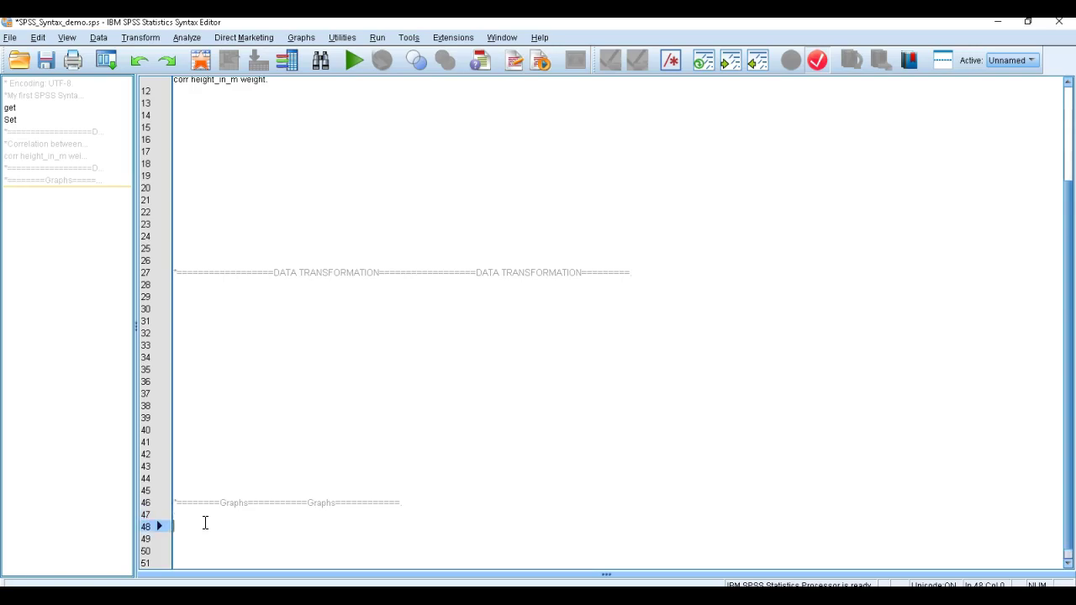
text(*)
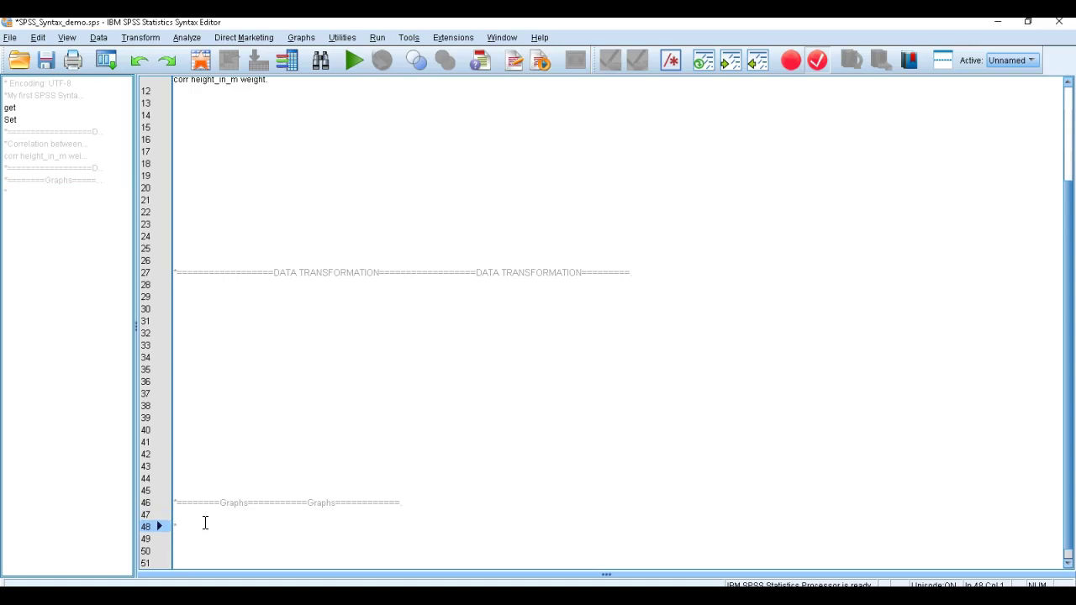
text(Scatterplot)
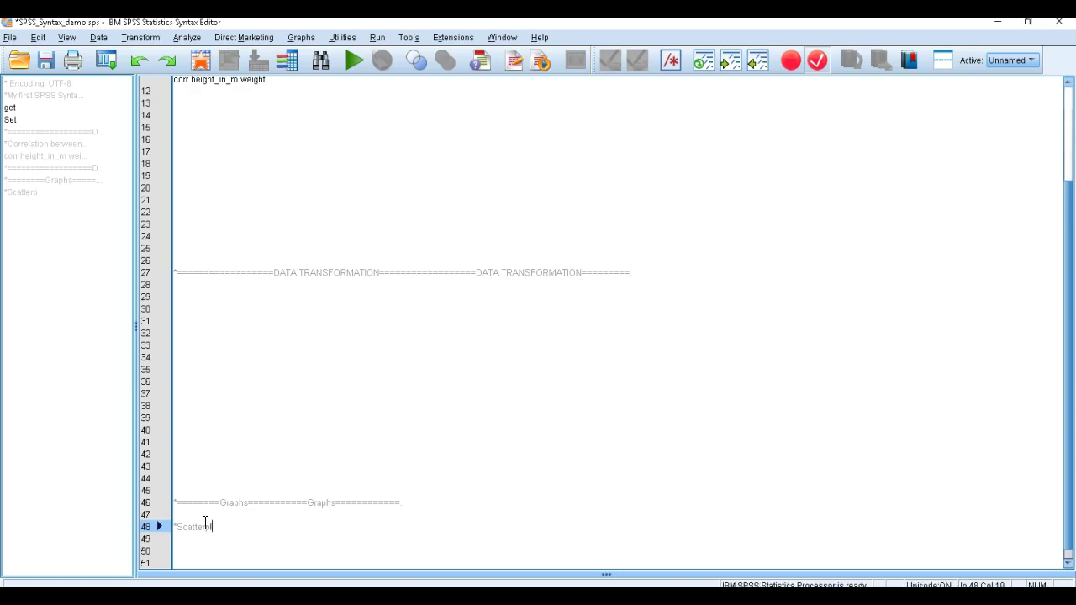
text( between height an)
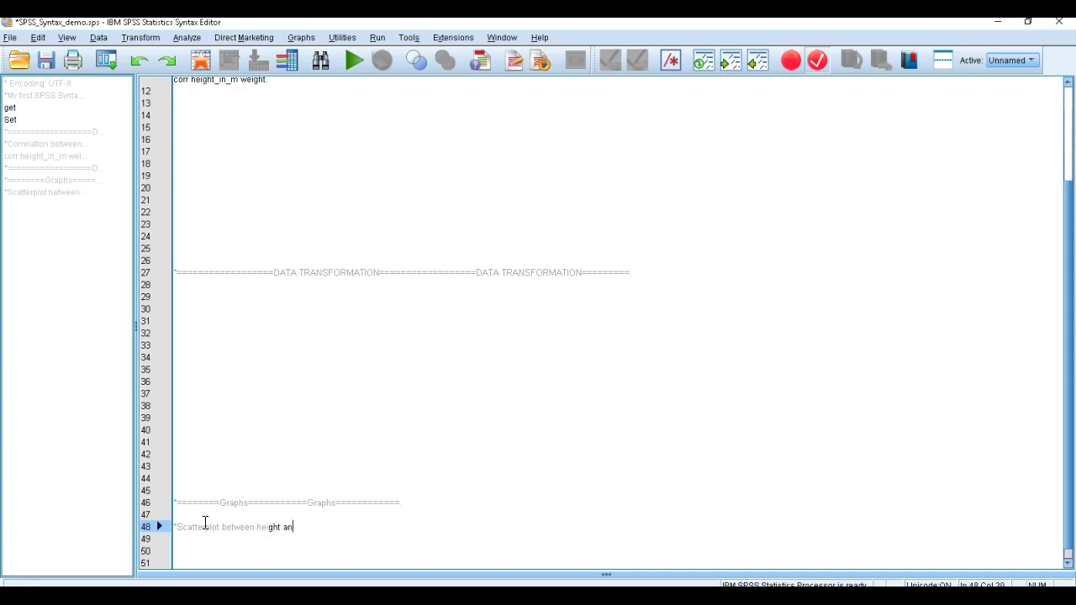
text(d weigh.)
key(Return)
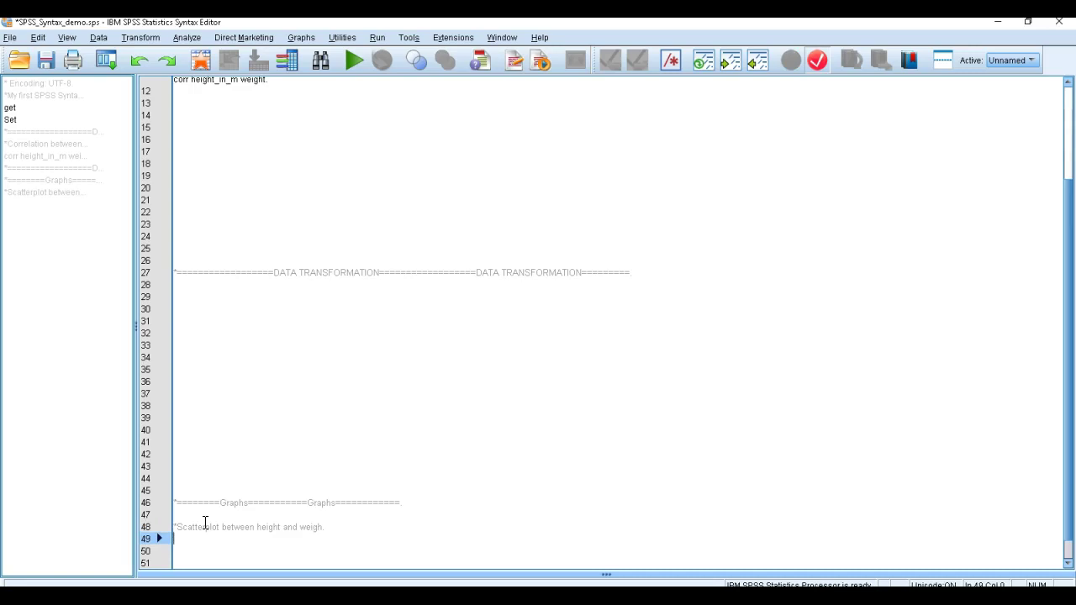
key(Return)
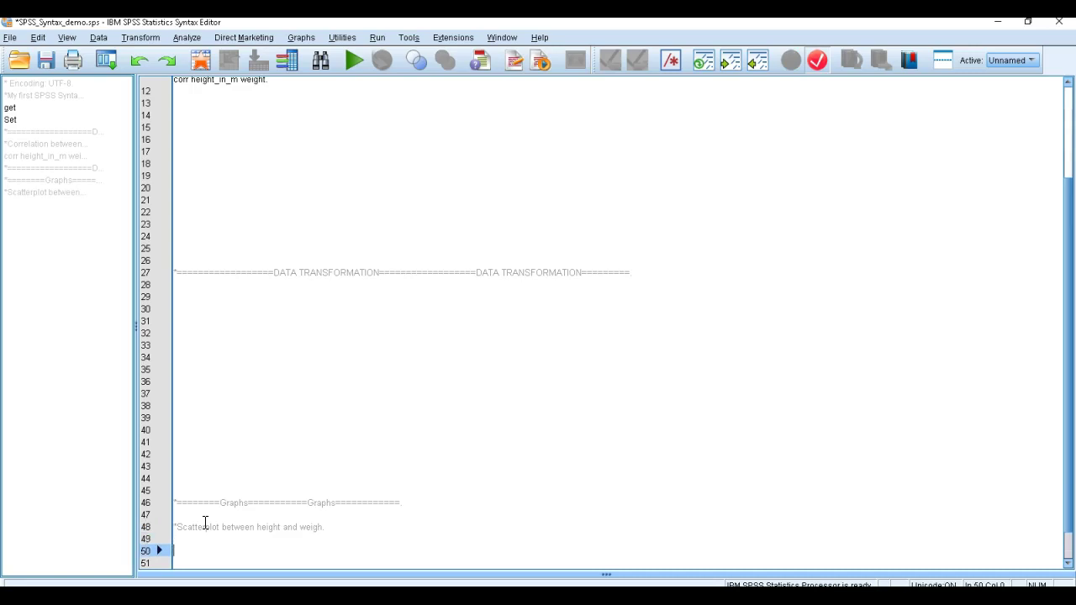
Step: Write the command "graph/scatterplot(BIVAR)=Height_in_m WITH weight." below the scatterplot comment
text(graph/)
text(scatt)
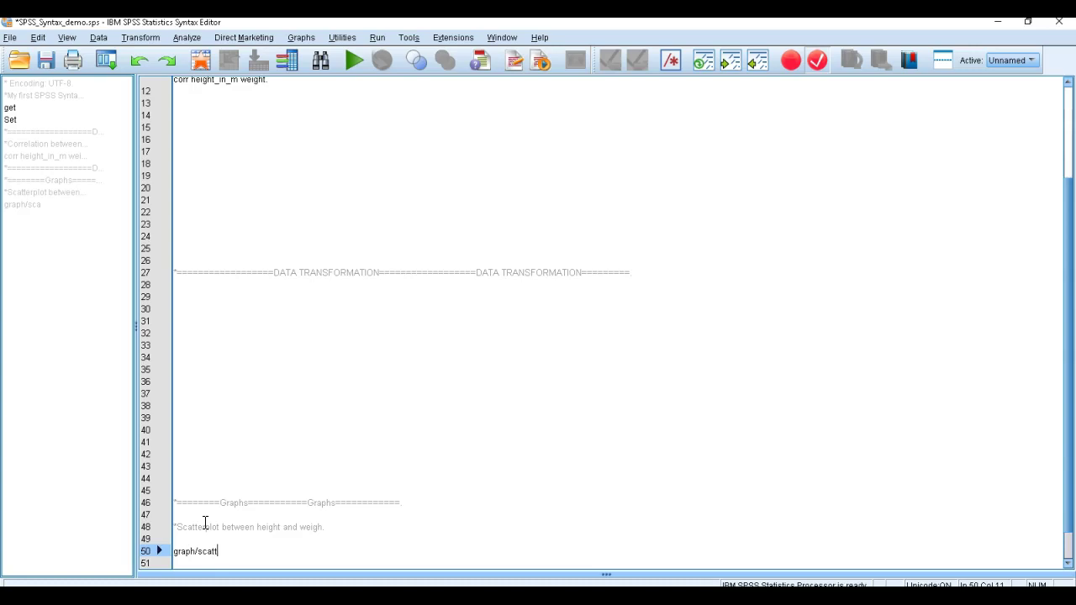
text(erplot)
text((BIVAR)=)
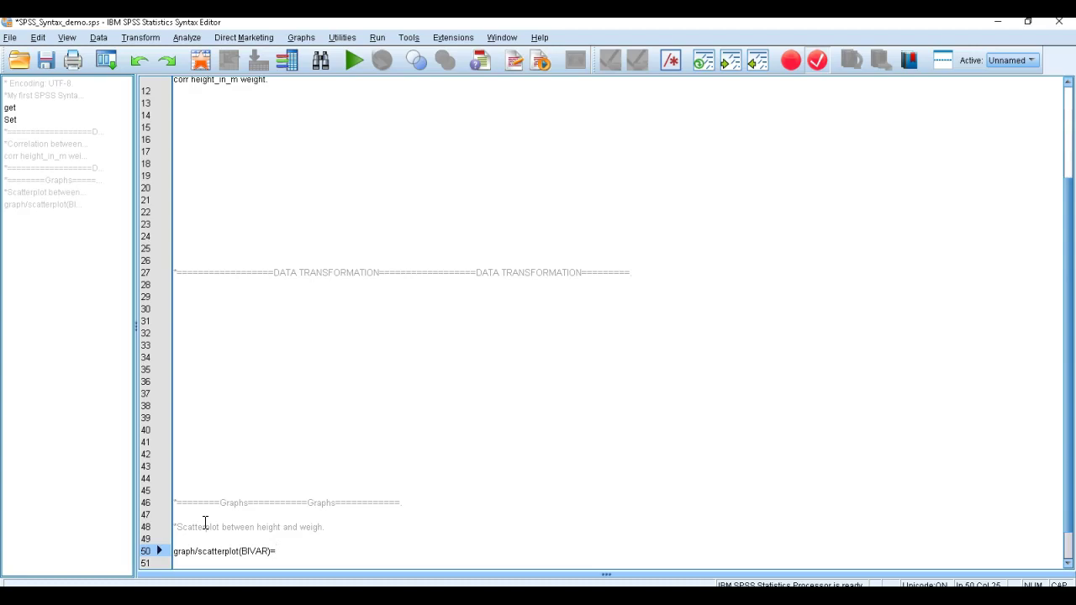
text(Height_in_m)
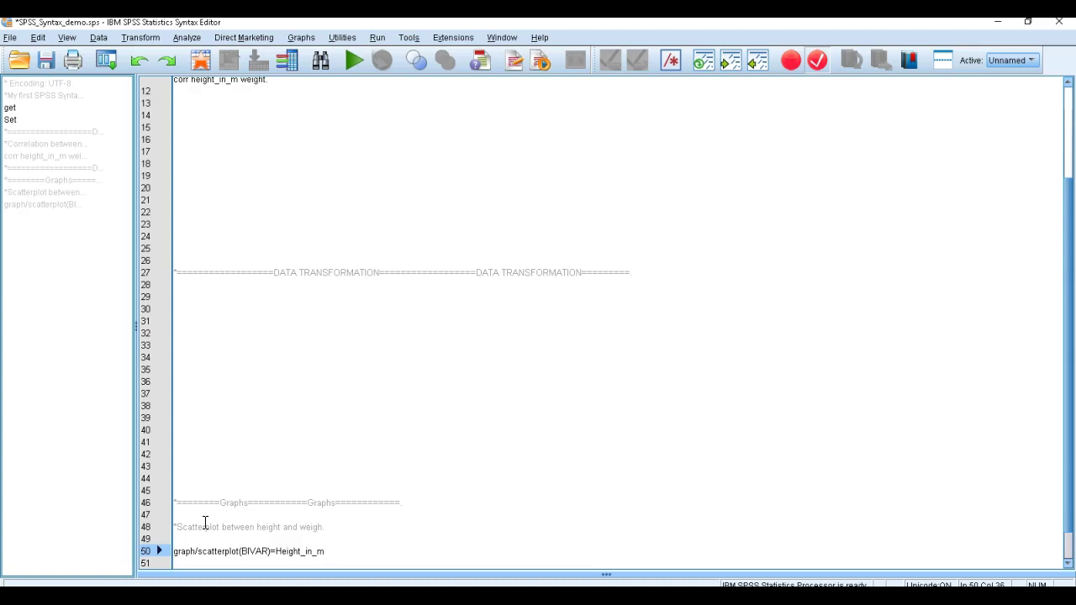
key(Caps_Lock)
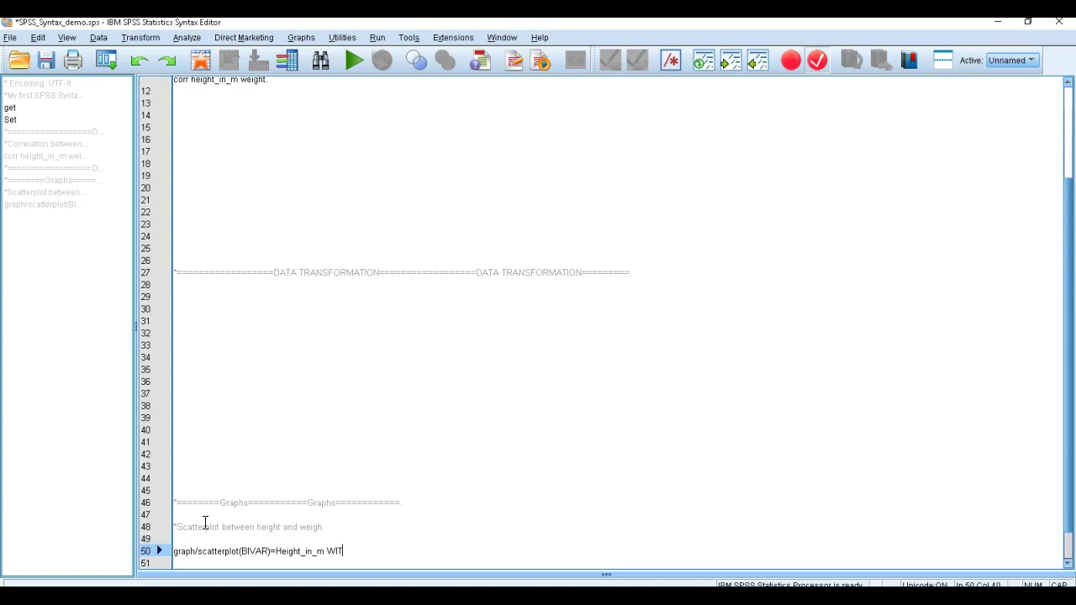
key(Caps_Lock)
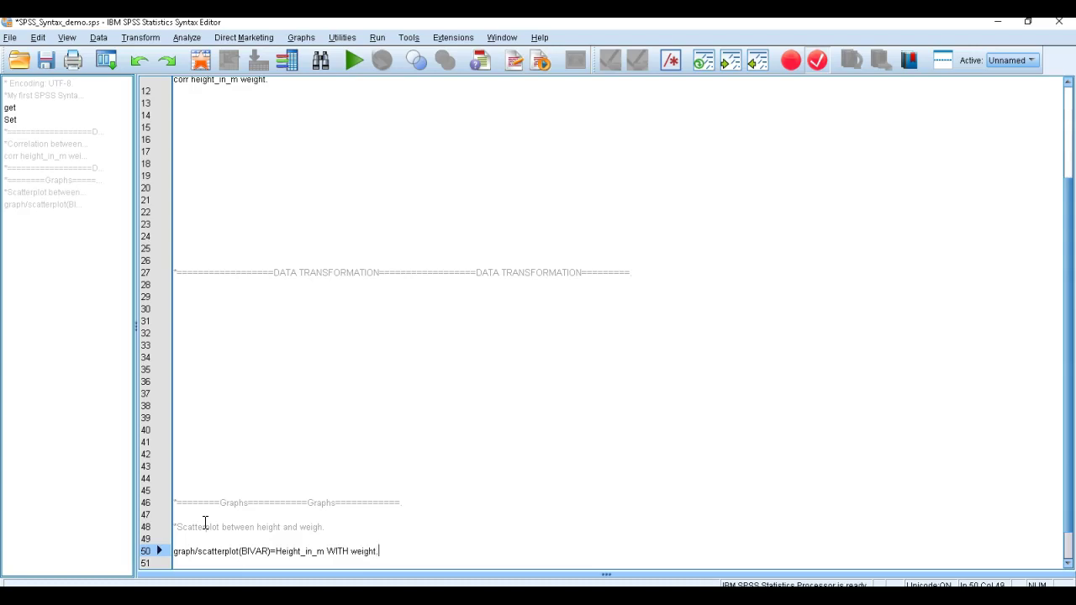
Step: Run only the scatterplot command line to plot weight against Height_in_m
scroll(224, 516, down, 1)
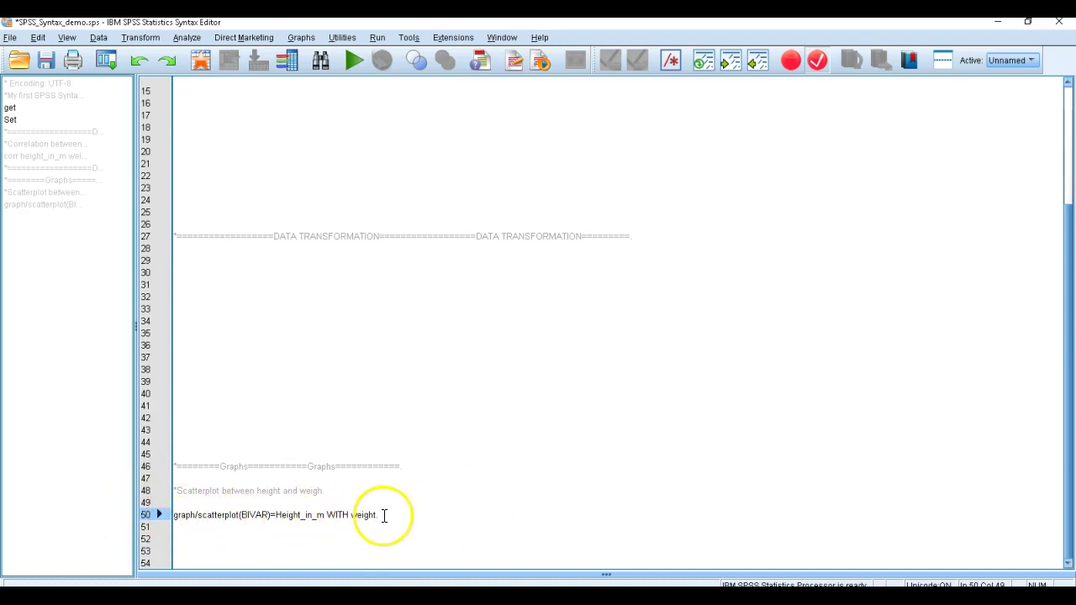
drag(378, 515, 171, 513)
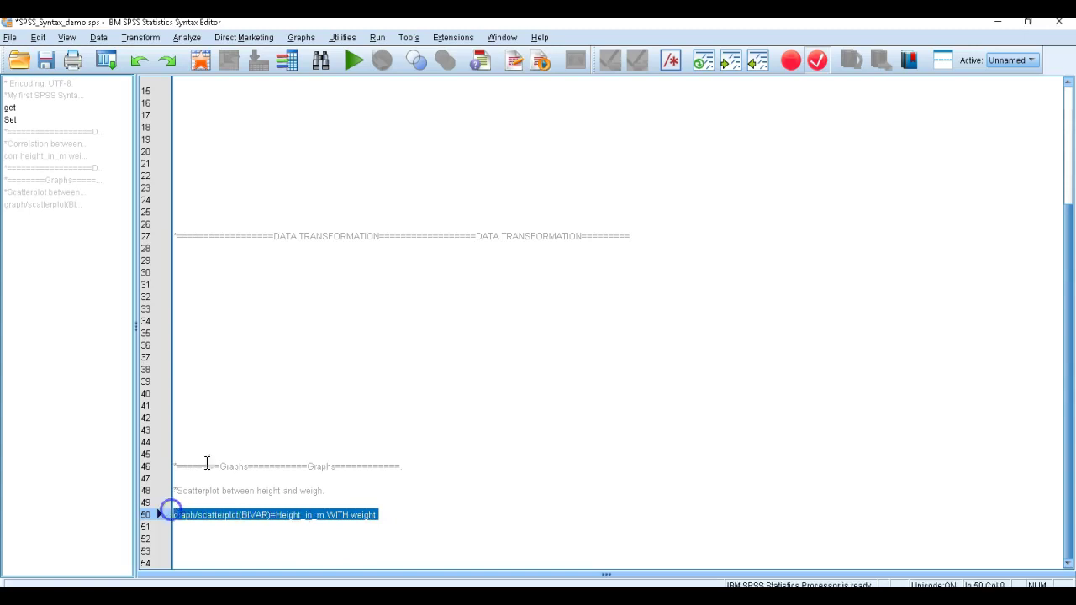
click(349, 57)
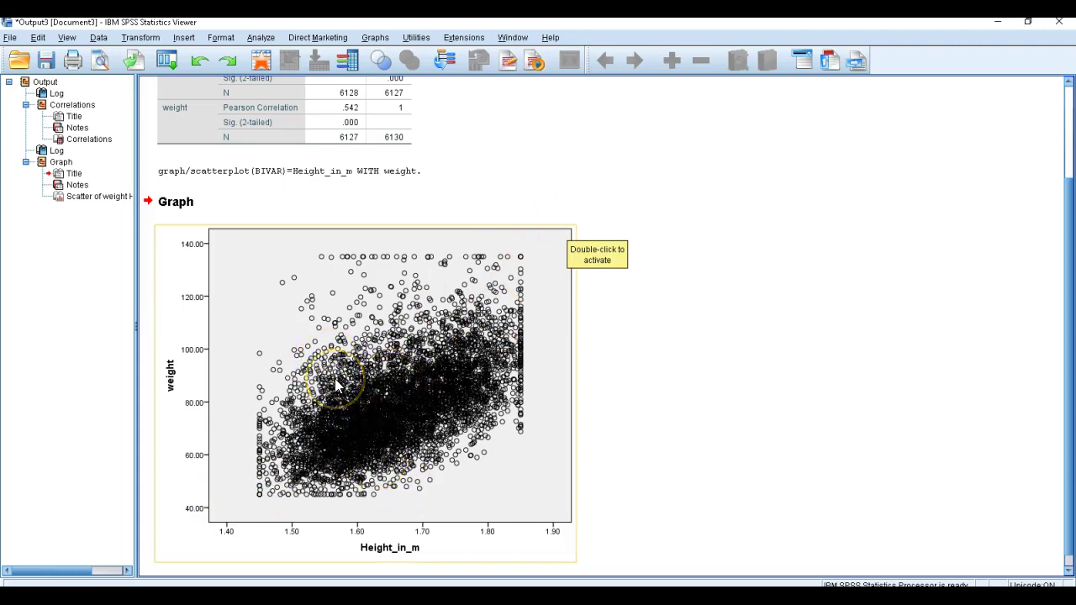
Step: Open the height and weight scatterplot in the Chart Editor, add a linear fit line at total, and close its properties
scroll(336, 385, up, 4)
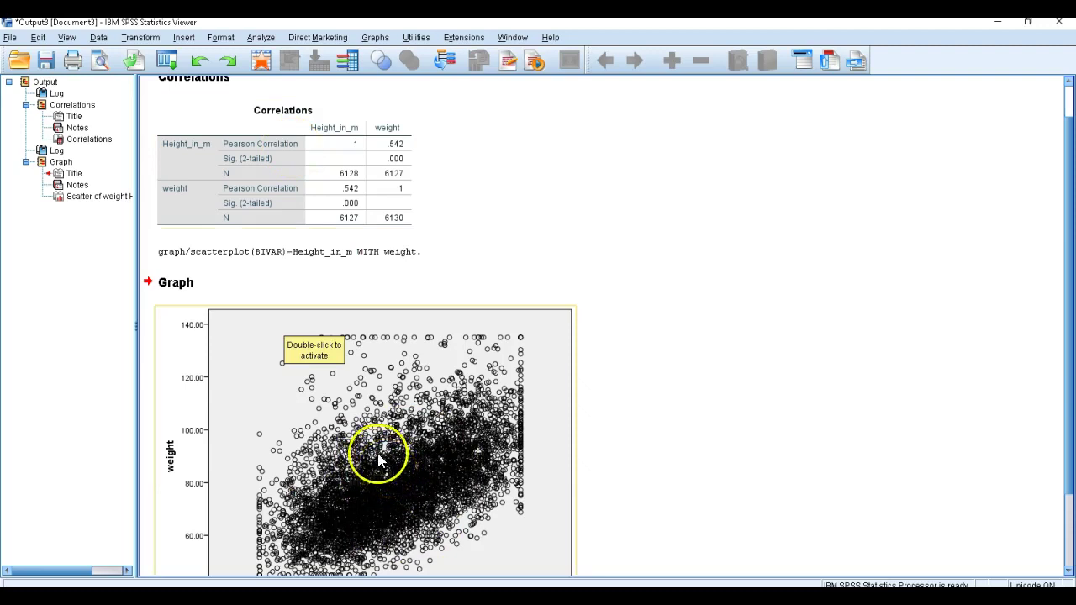
scroll(377, 453, down, 4)
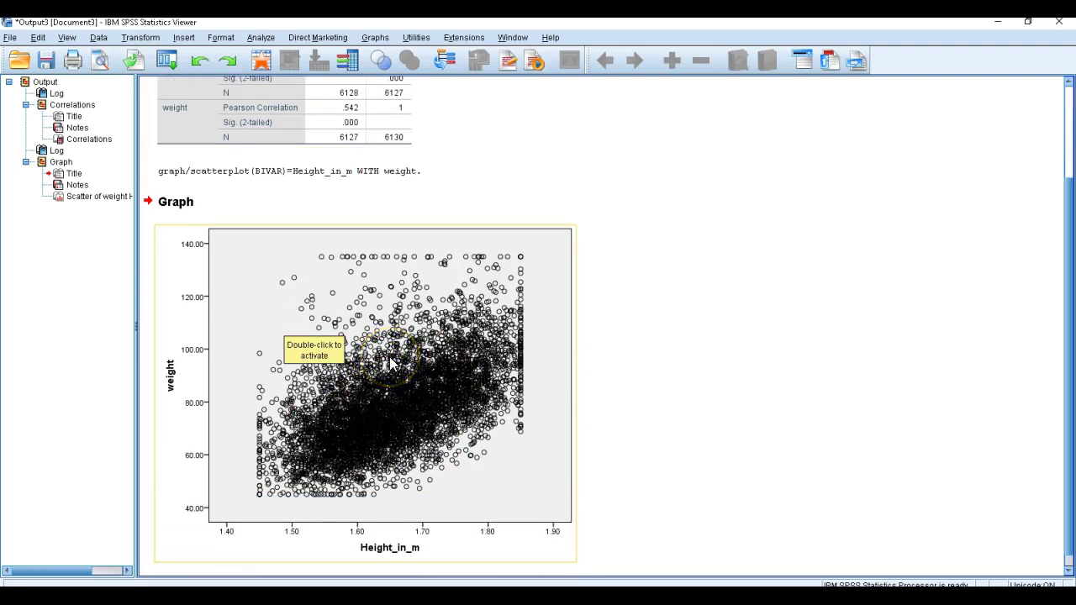
click(391, 361)
double_click(391, 361)
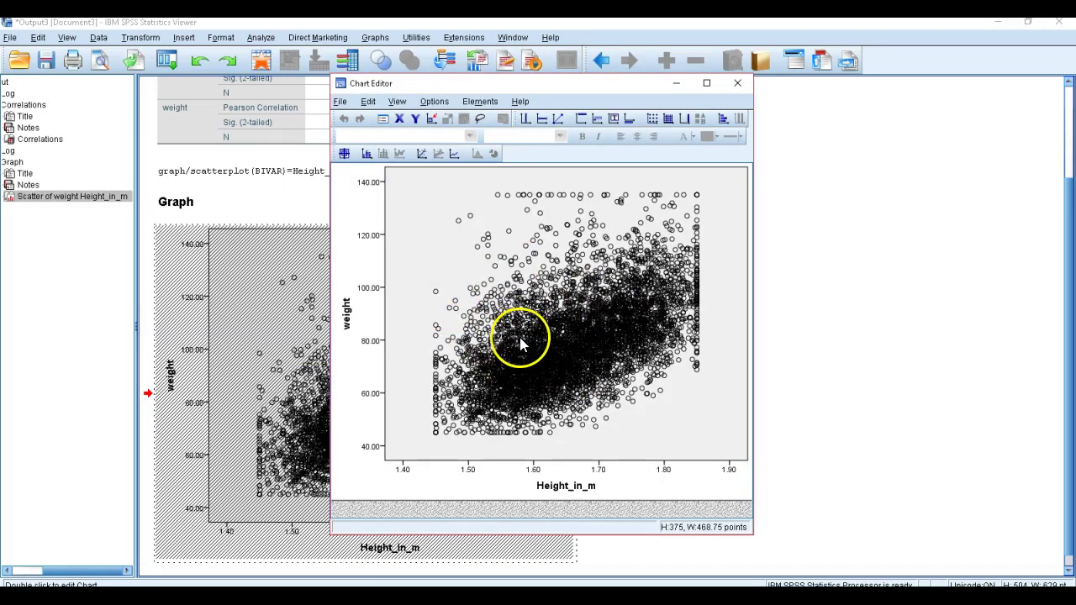
click(423, 156)
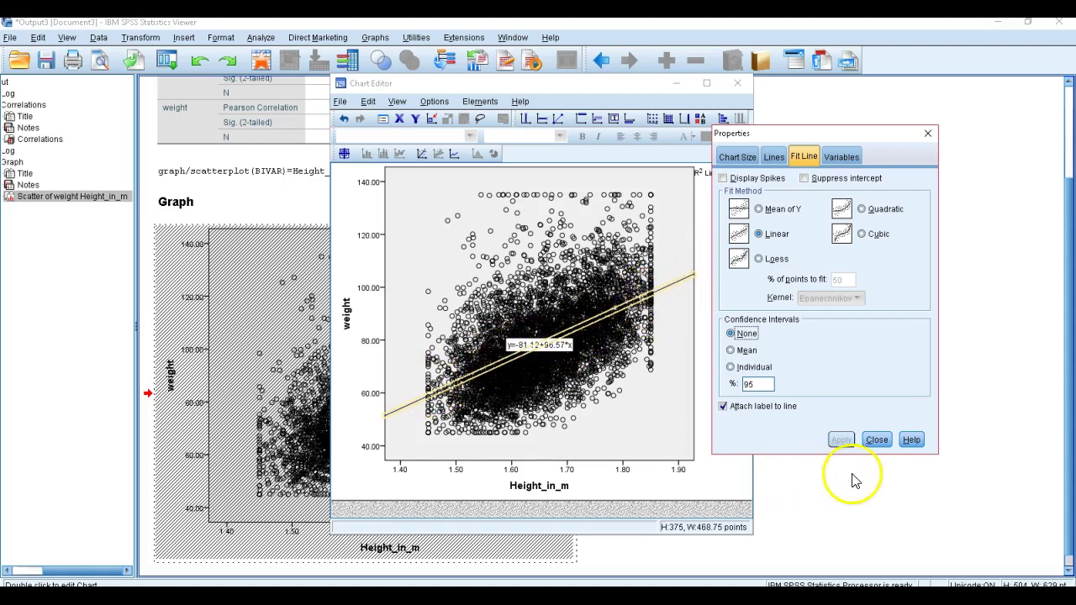
click(876, 439)
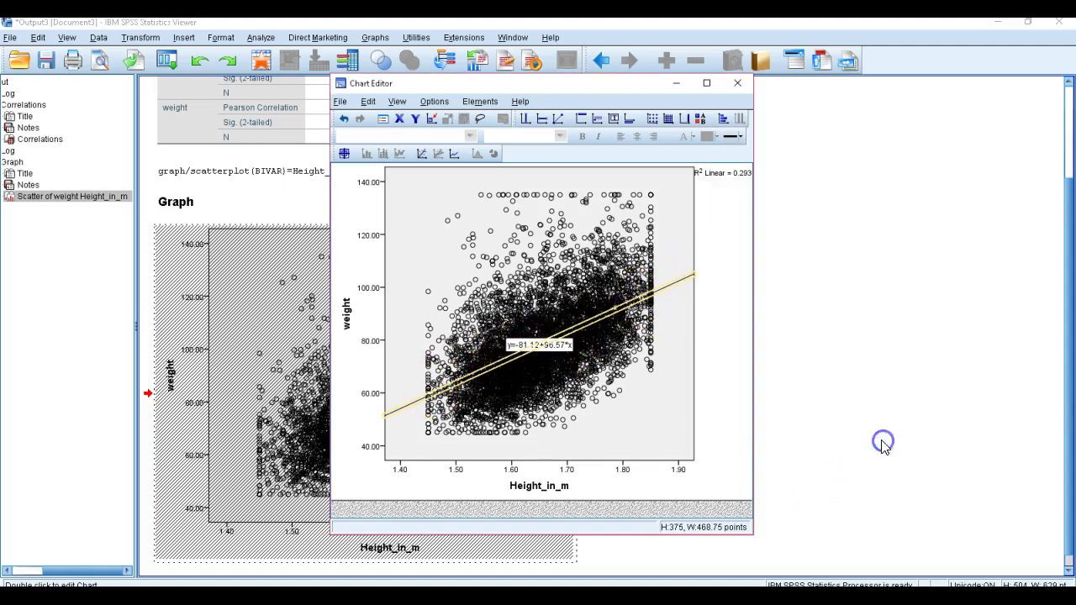
Step: Close the Chart Editor and examine the scatterplot's fit line equation and R² value alongside the correlation table
click(739, 83)
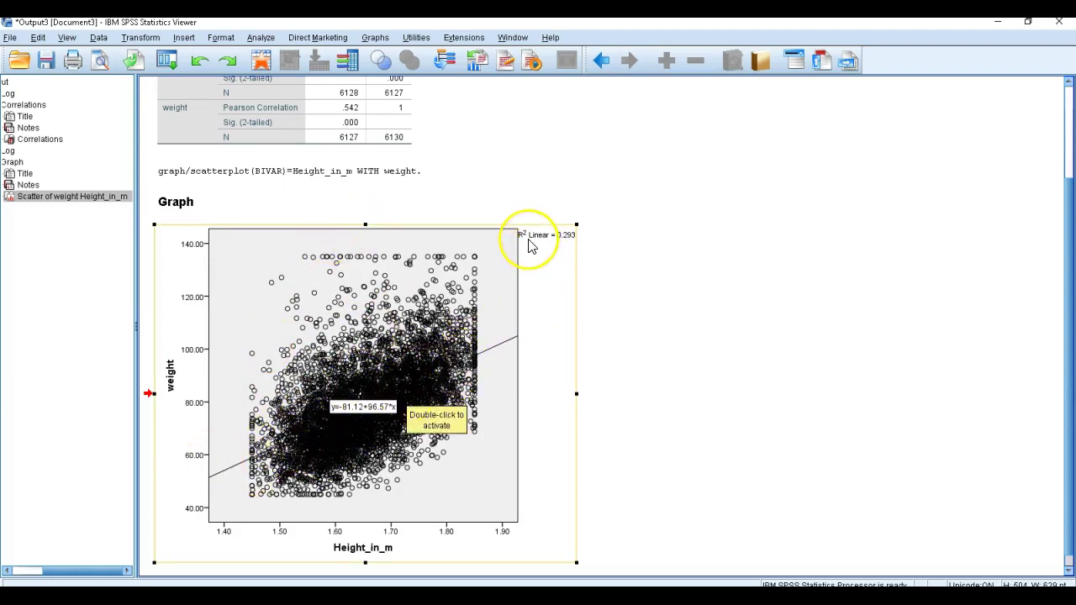
scroll(530, 244, up, 2)
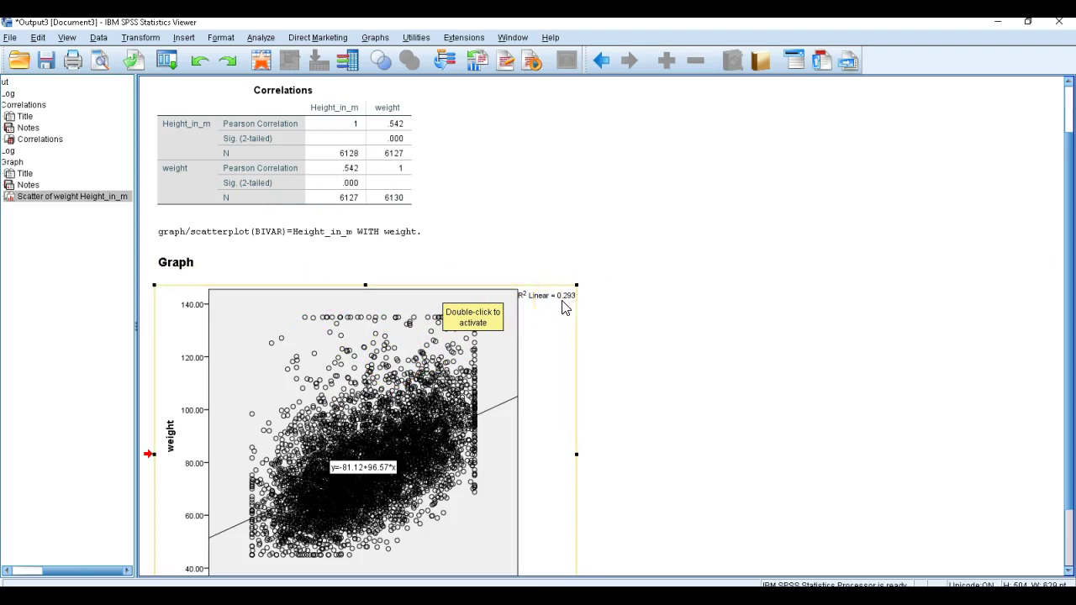
scroll(564, 307, down, 1)
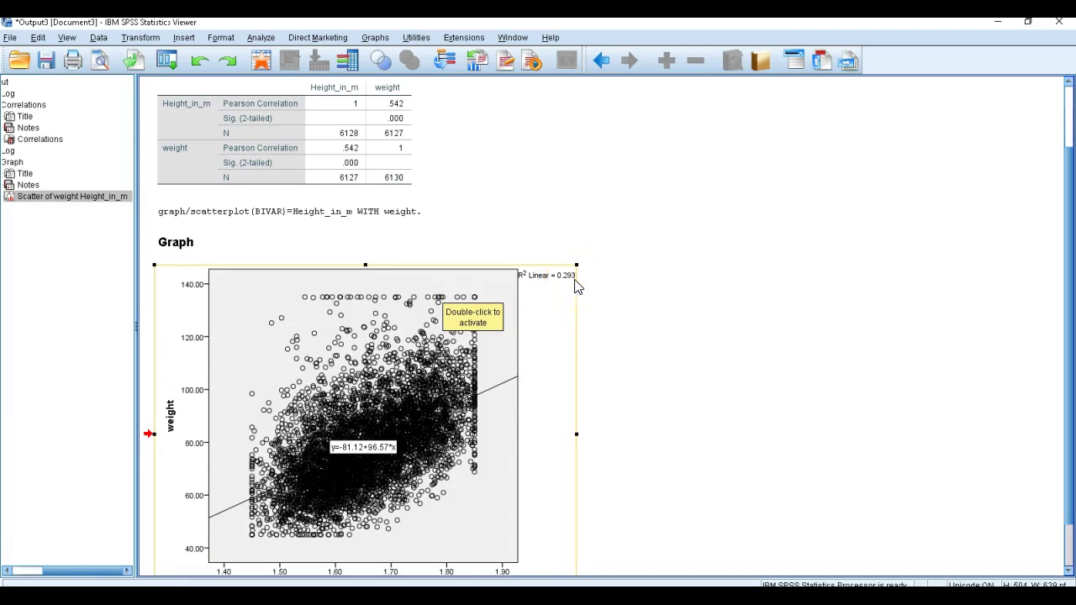
scroll(469, 409, down, 3)
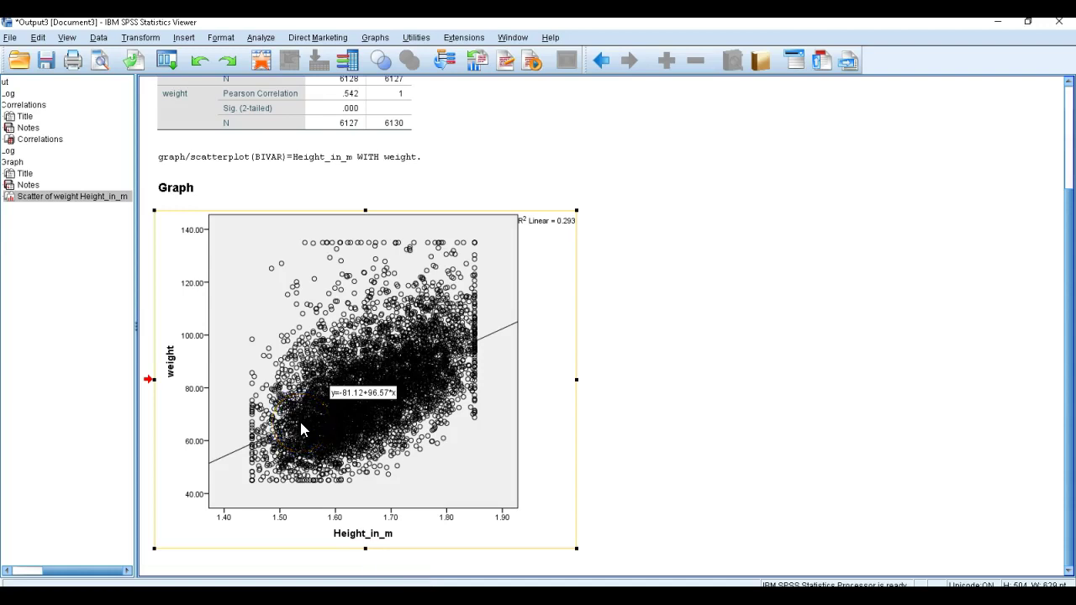
click(550, 230)
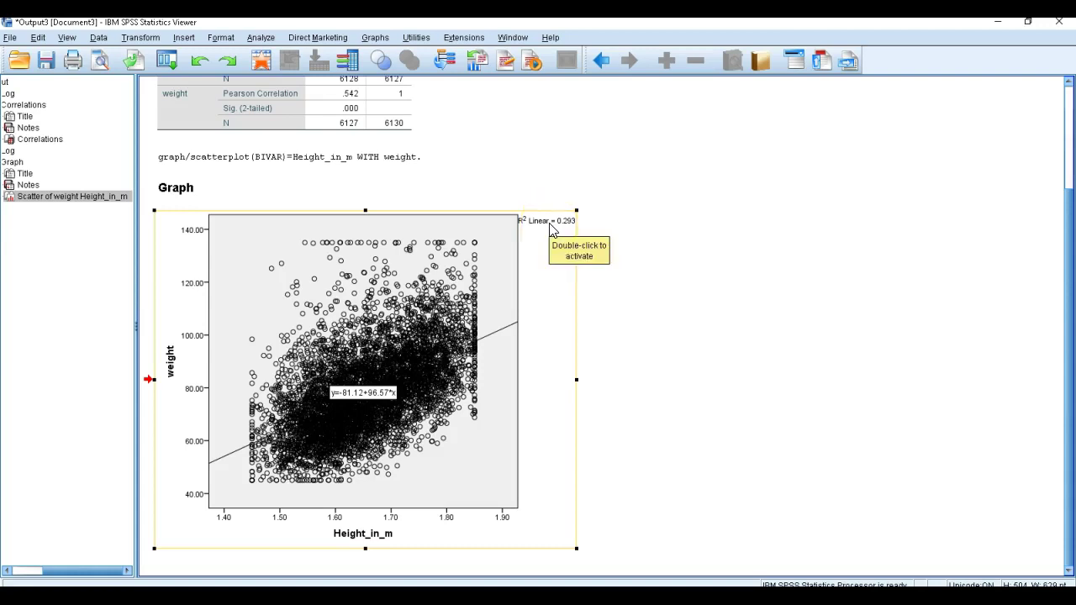
click(551, 231)
click(539, 252)
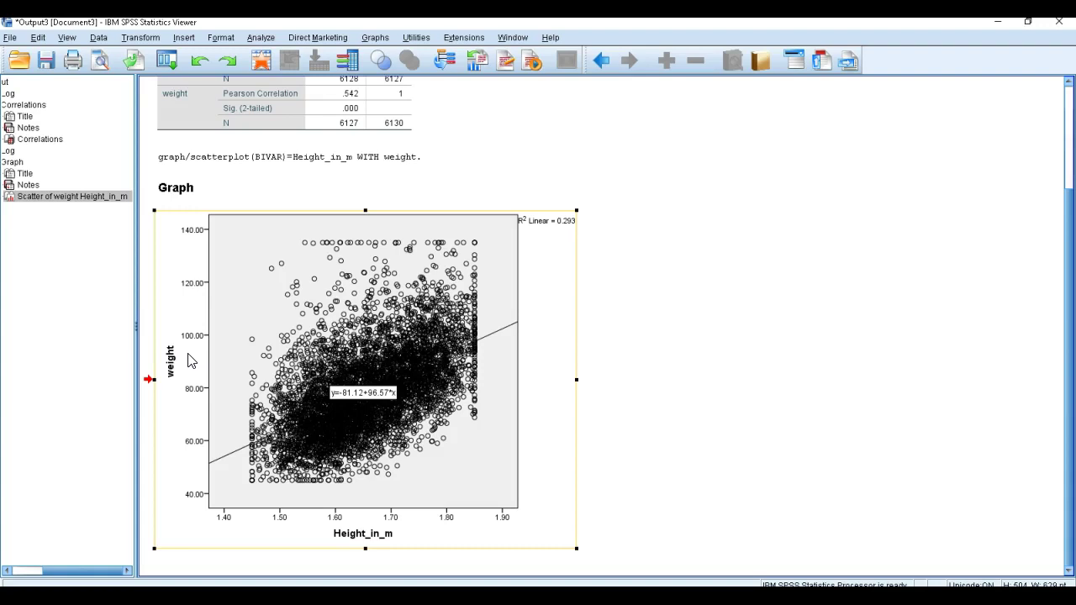
click(576, 211)
scroll(357, 201, up, 3)
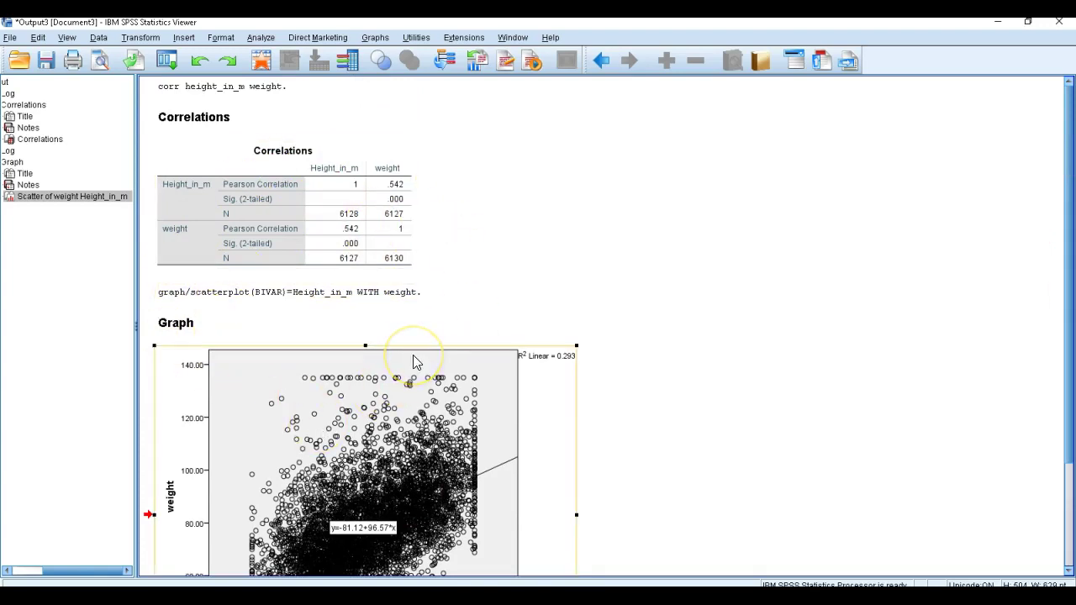
scroll(413, 357, down, 3)
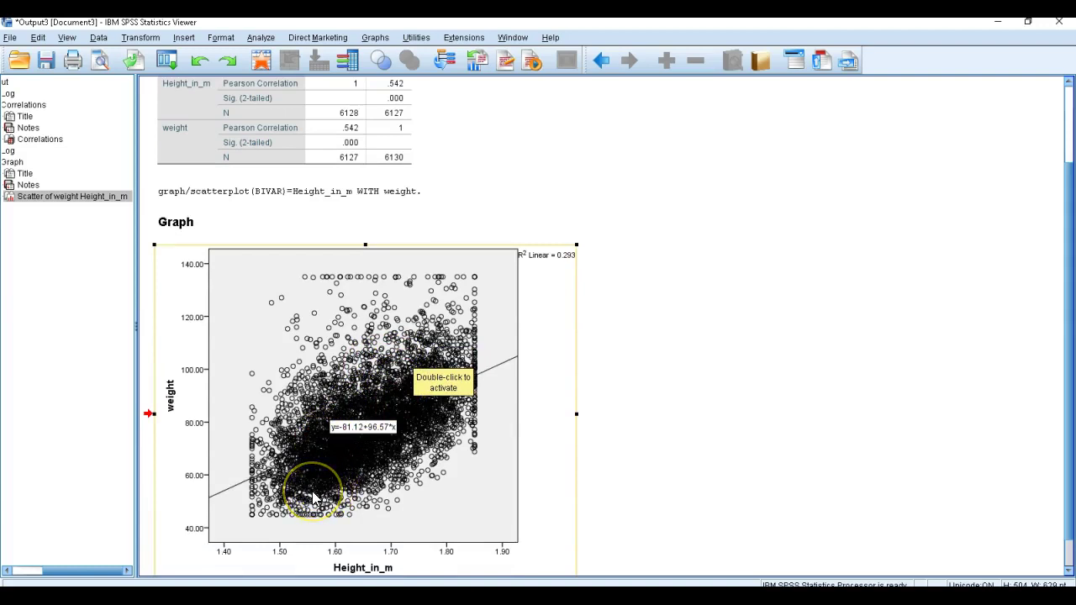
scroll(312, 497, down, 1)
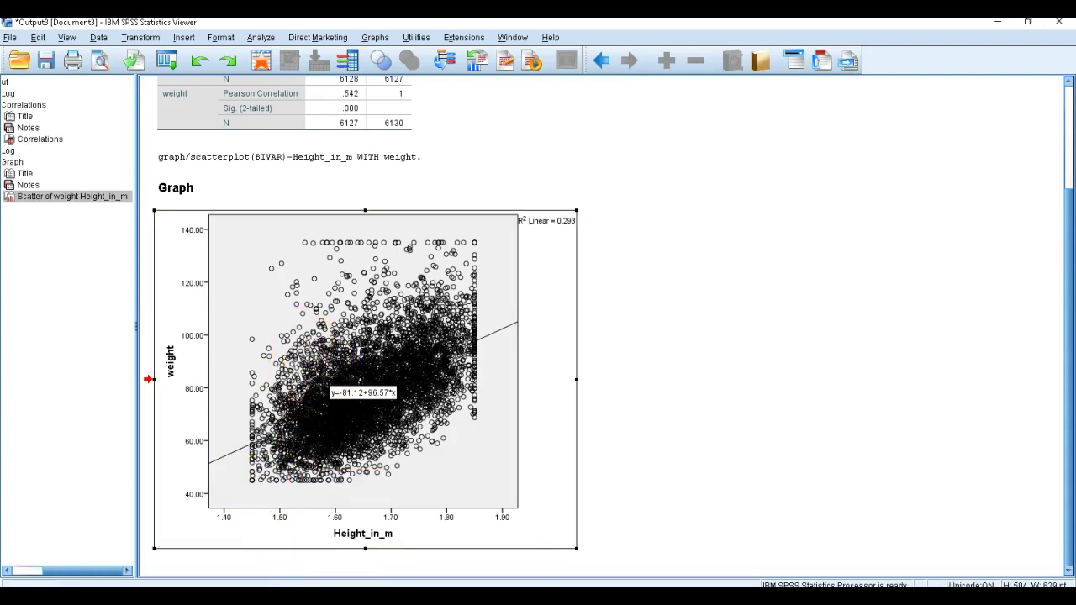
Step: Return to the syntax file and add the comment "*Idependent t-test." below the correlation command, followed by a blank line
click(173, 557)
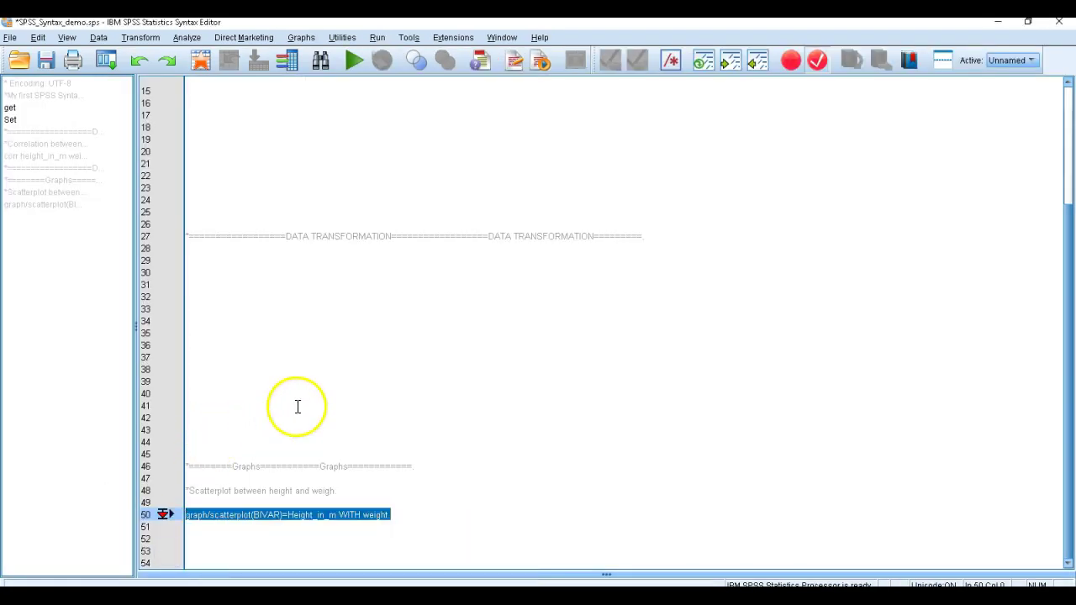
scroll(298, 406, up, 1)
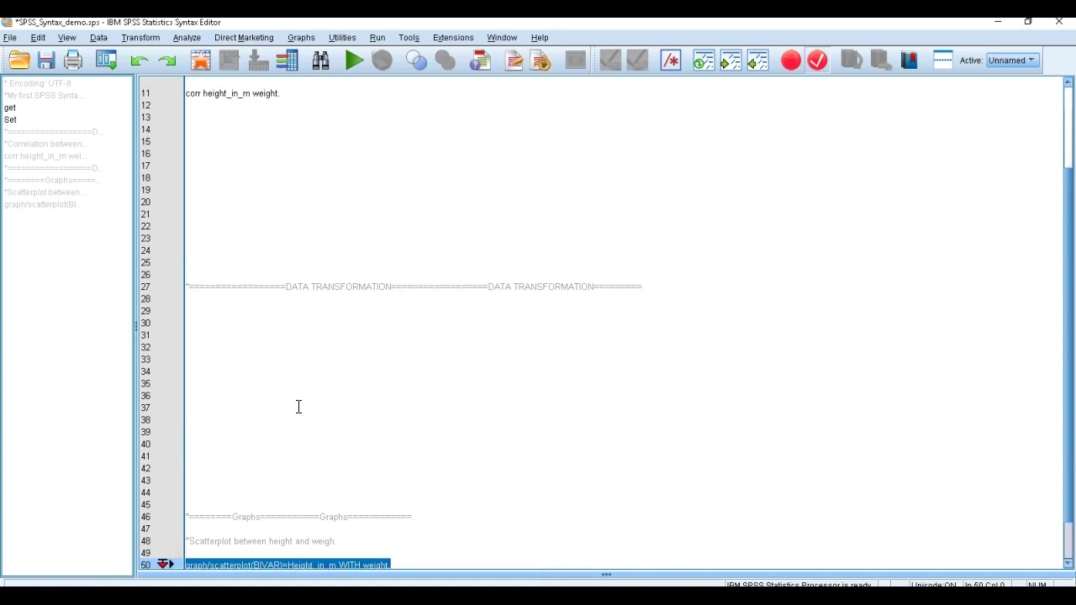
scroll(297, 407, up, 2)
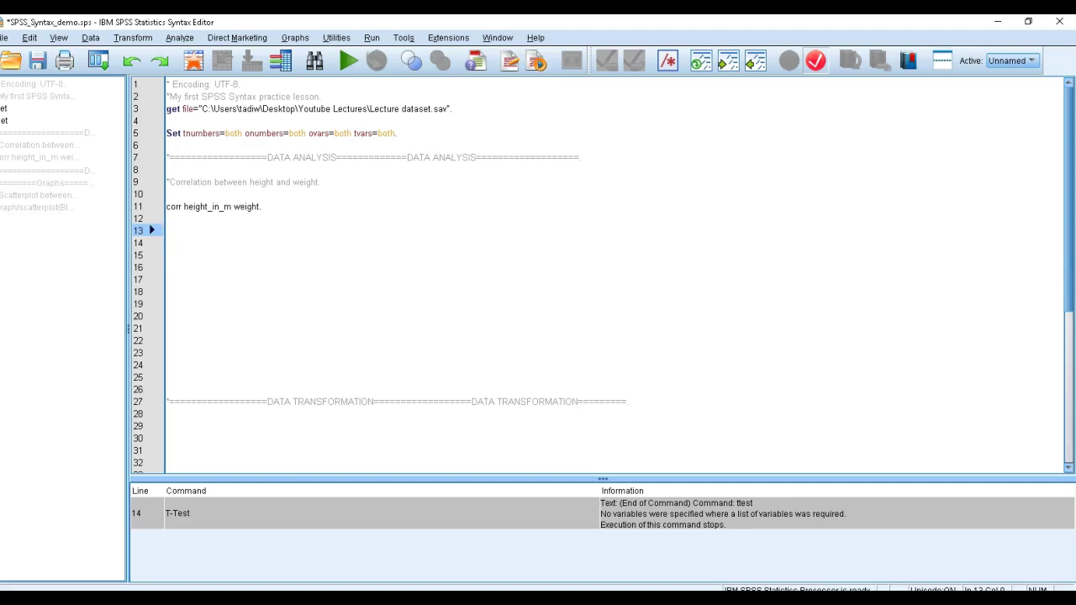
text(*)
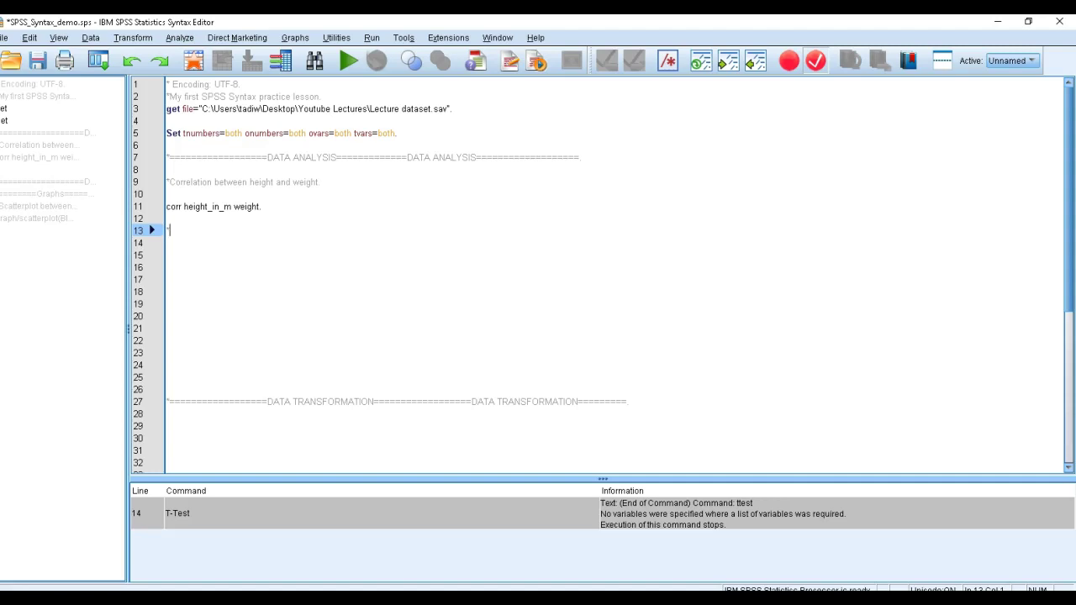
text(Idependent )
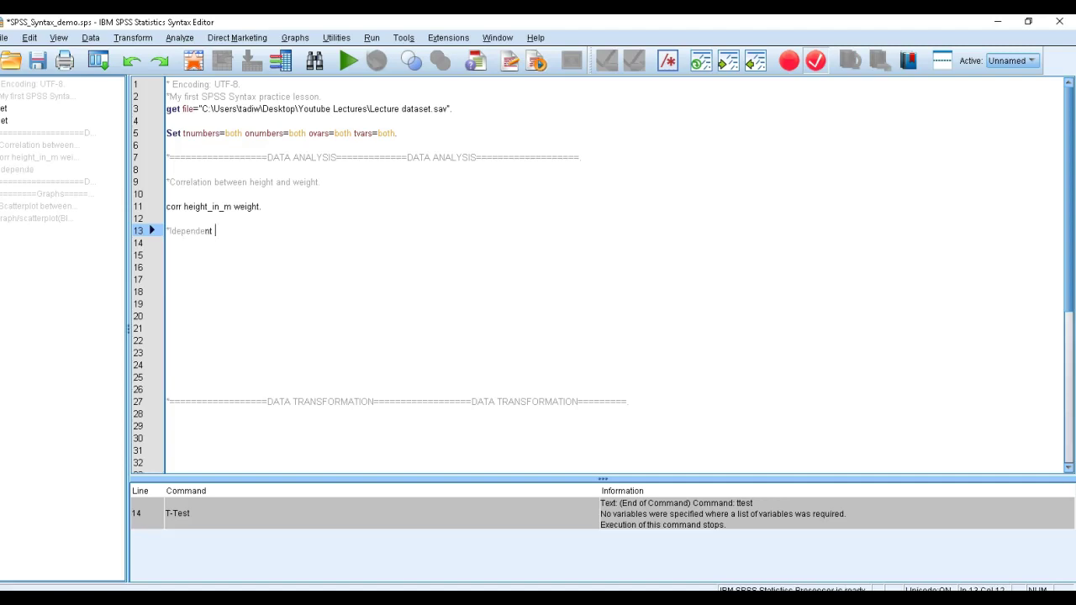
text(t-test.)
key(Return)
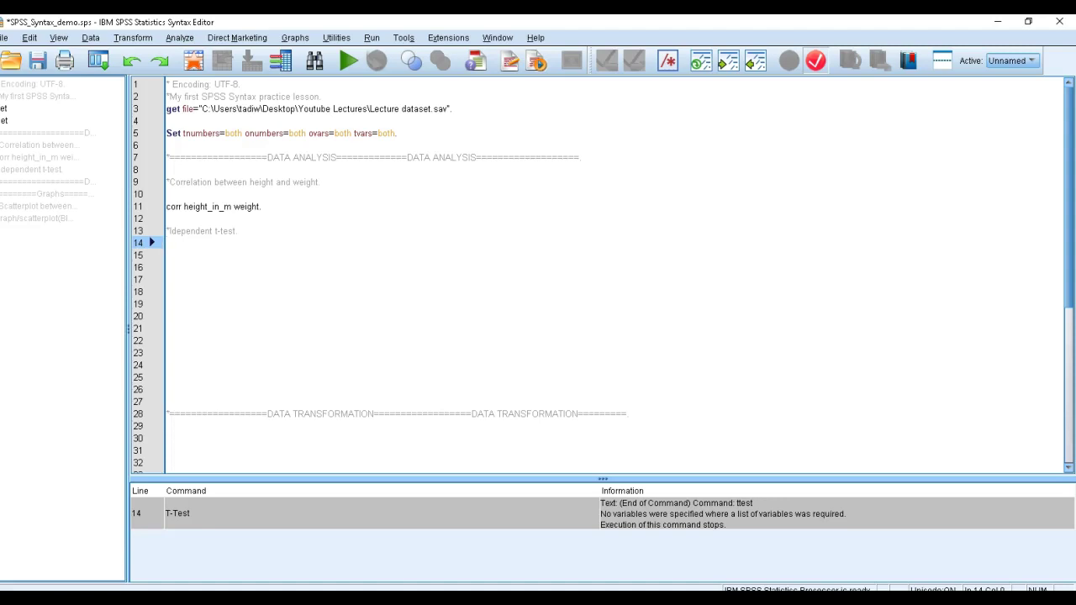
key(Return)
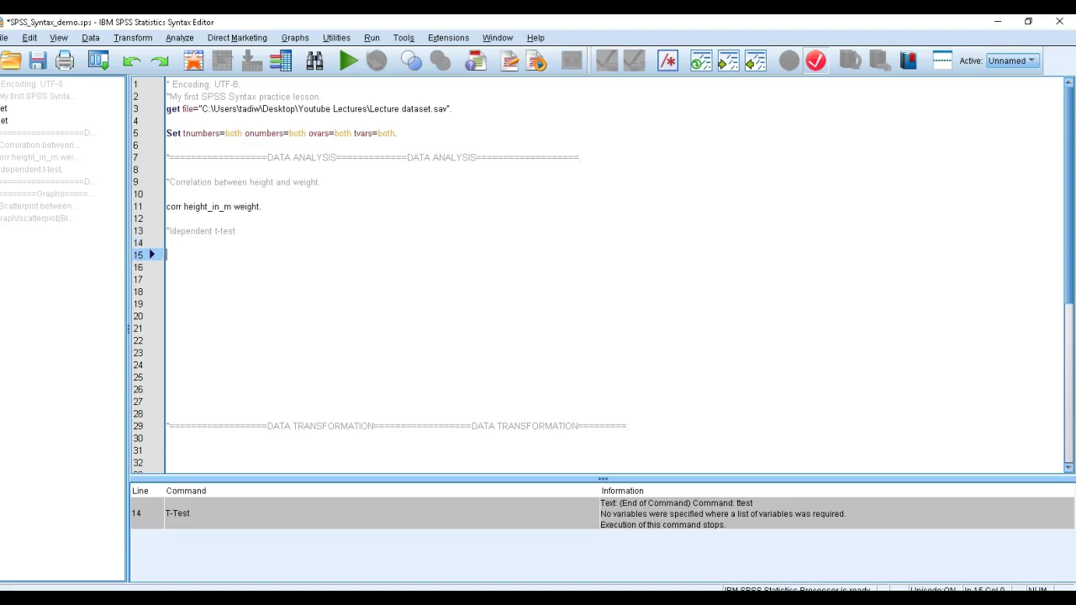
Step: Write the command "ttest groups=sex(1,2)/var=bmi." below the t-test comment
text(t)
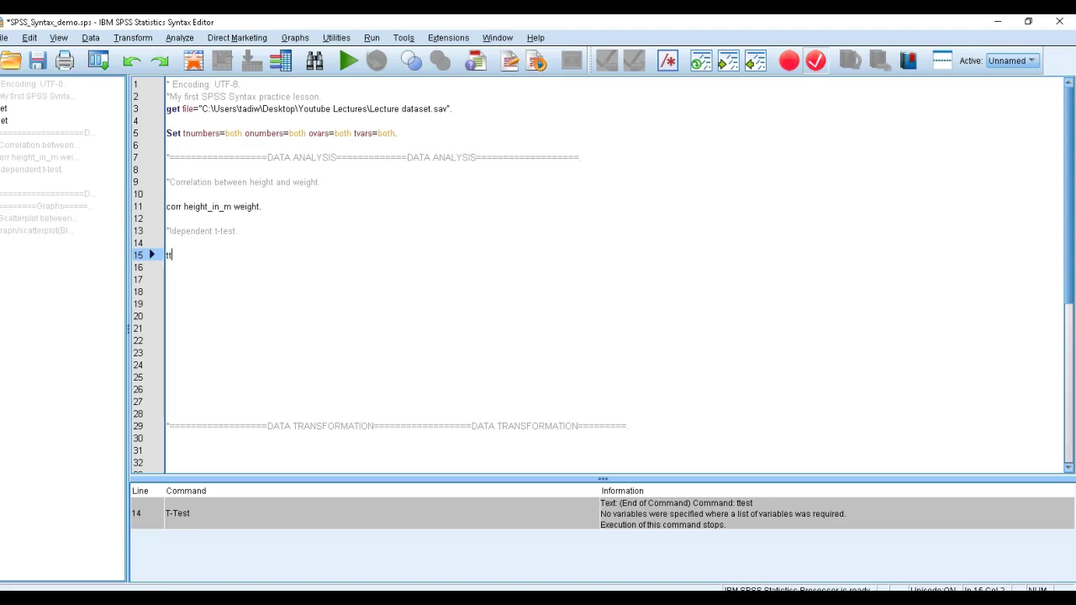
text(t groups)
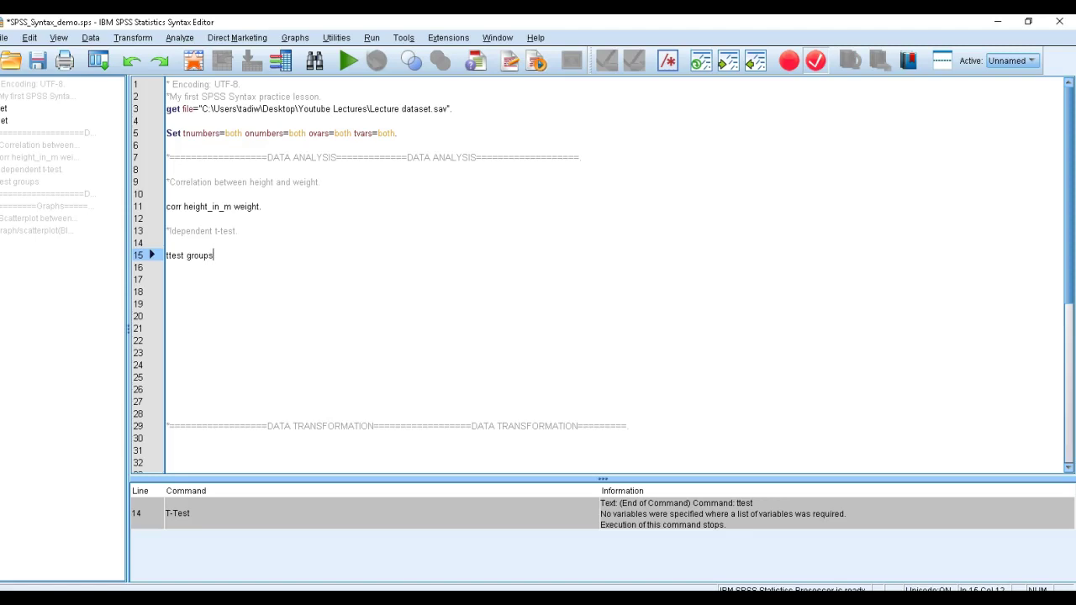
text(()
key(BackSpace)
text(=sex)
text(()
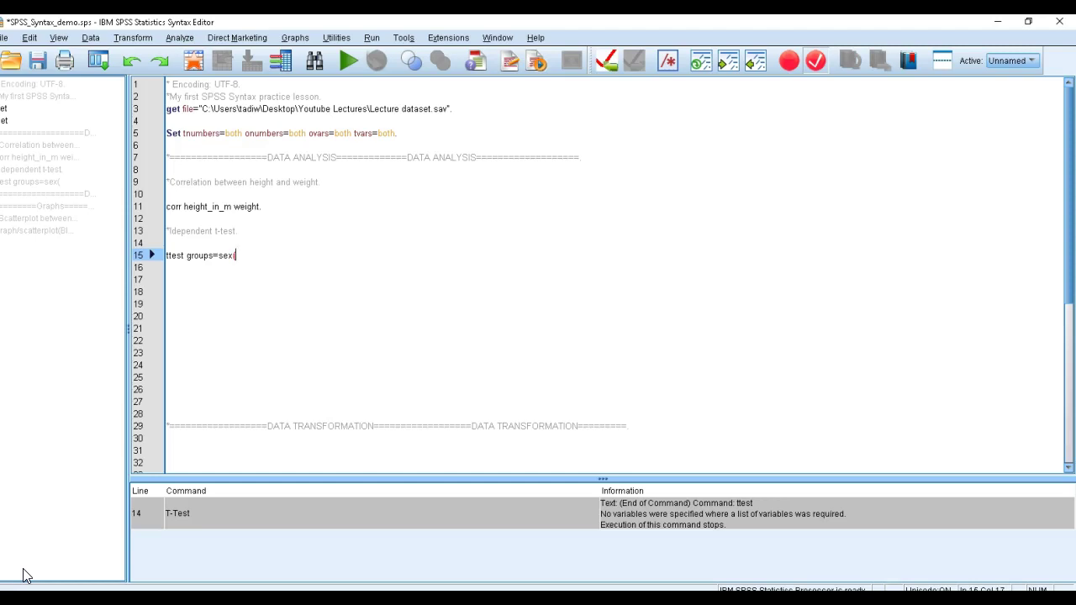
text(1)
text(,2))
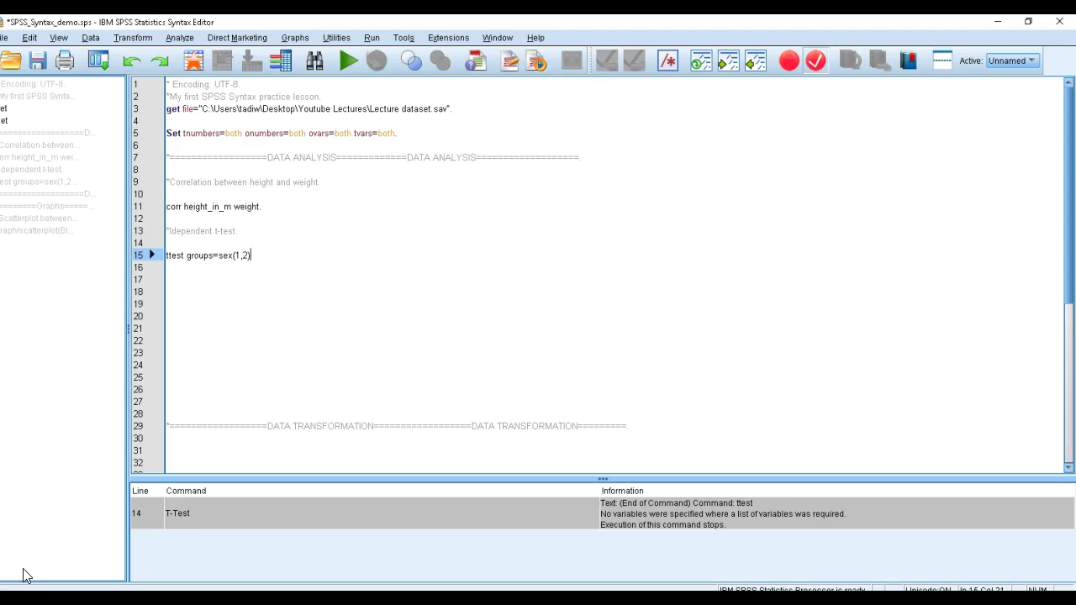
text(/var=b)
text(mi.)
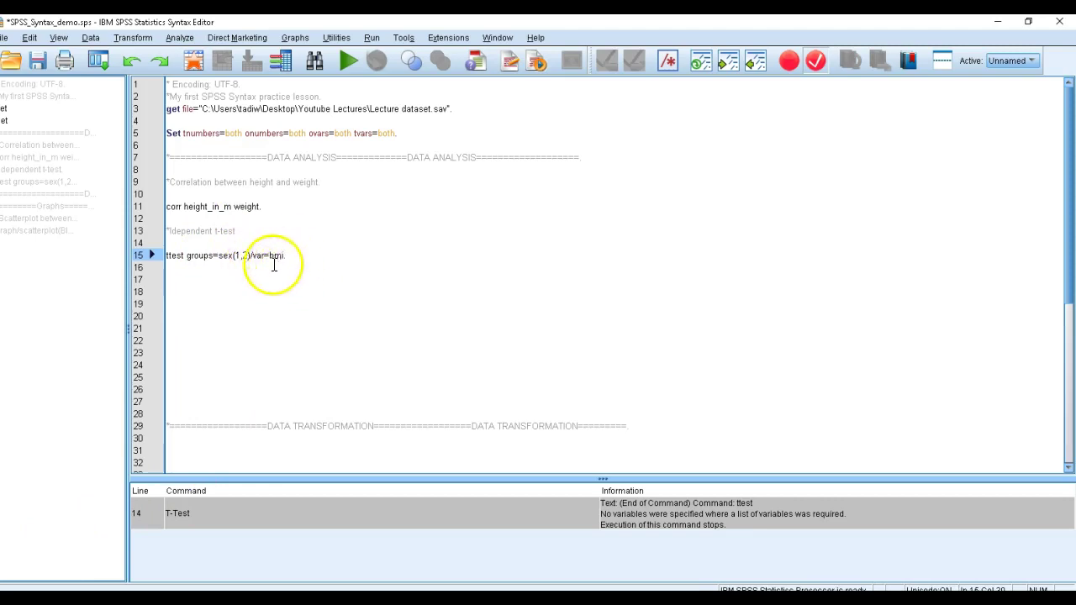
text())
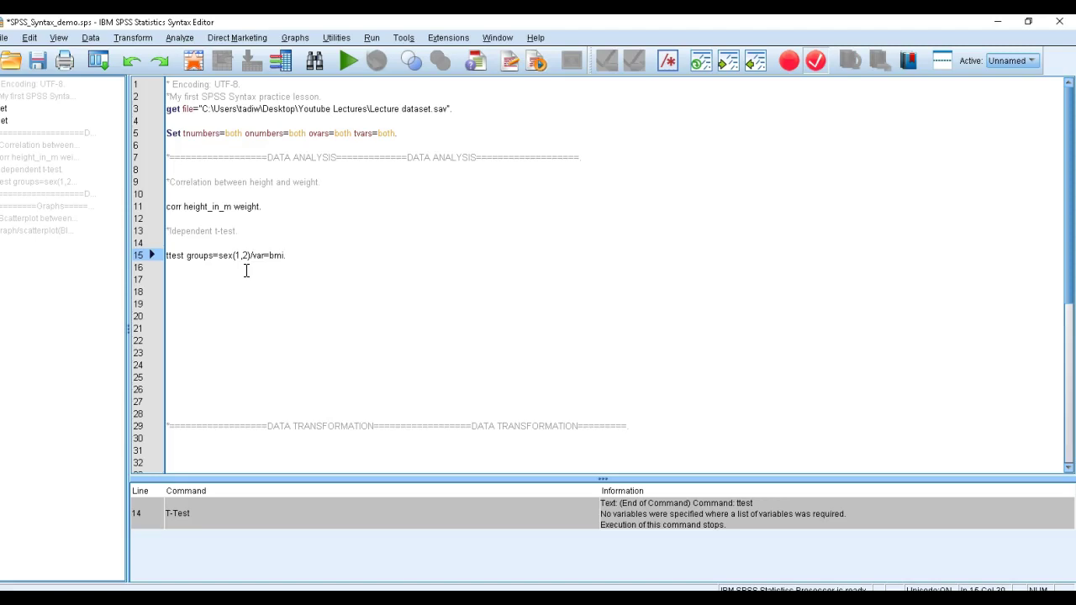
Step: Run only the t-test command line and review the Group Statistics and Independent Samples Test tables
drag(295, 255, 156, 255)
click(344, 62)
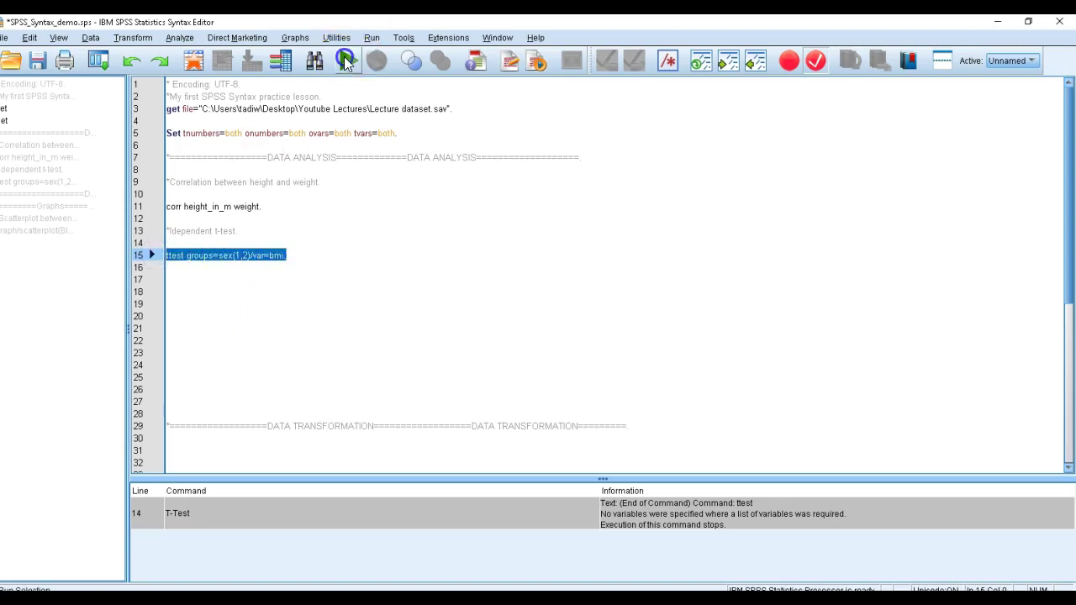
click(519, 414)
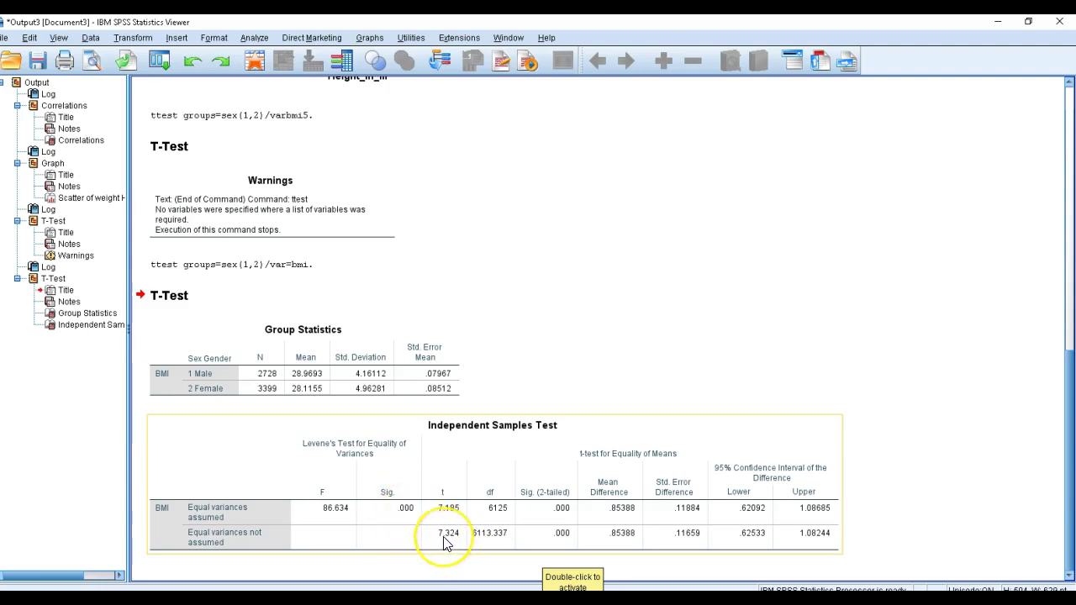
click(534, 523)
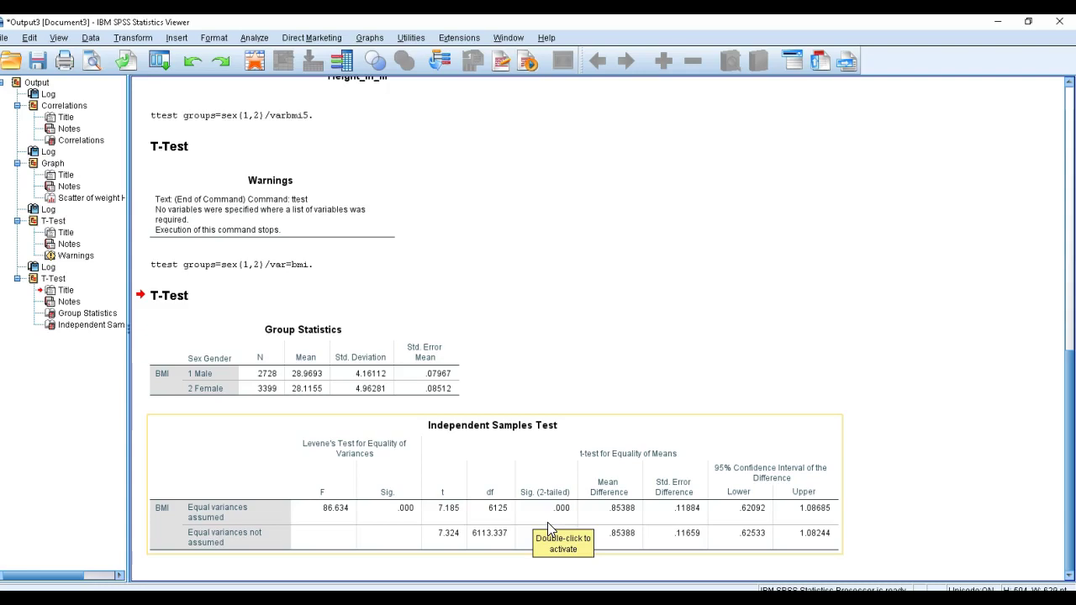
click(286, 379)
click(449, 432)
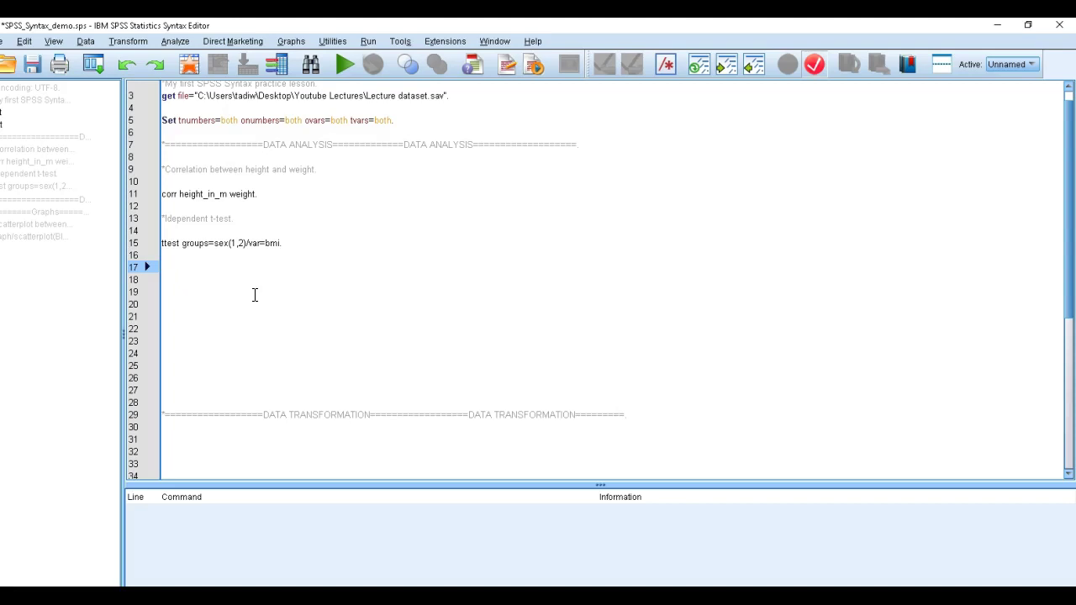
Step: Add the comment "* cross tabulation of maritus and gender." below the t-test command in the syntax file, followed by a blank line
text(*)
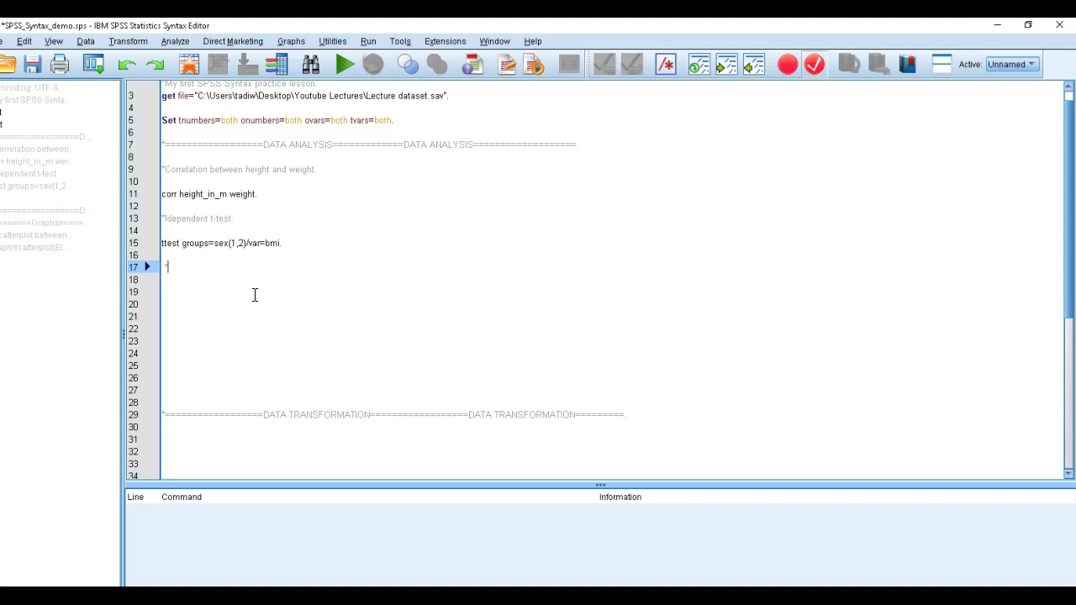
text( co)
key(BackSpace)
text(ross tabulation)
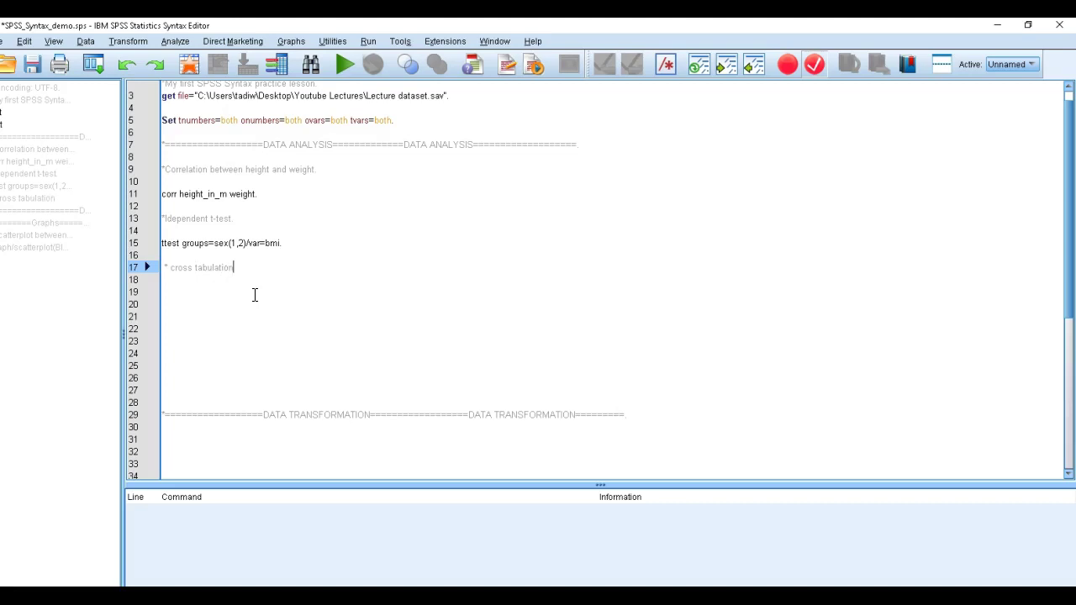
text( of marita)
key(BackSpace)
text(ta)
key(BackSpace)
text(us and gender.)
key(Return)
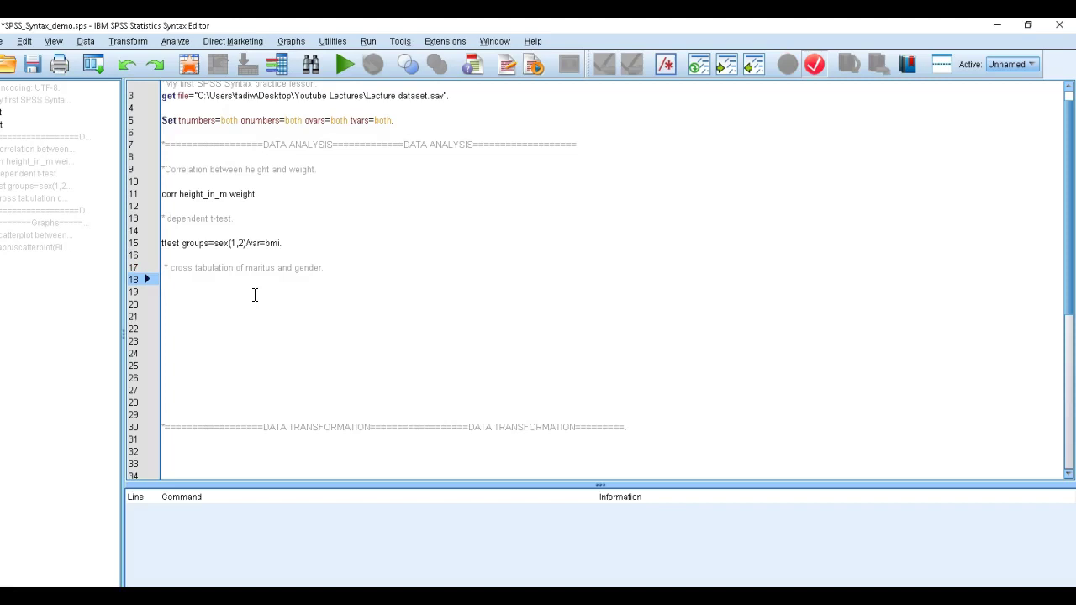
key(Return)
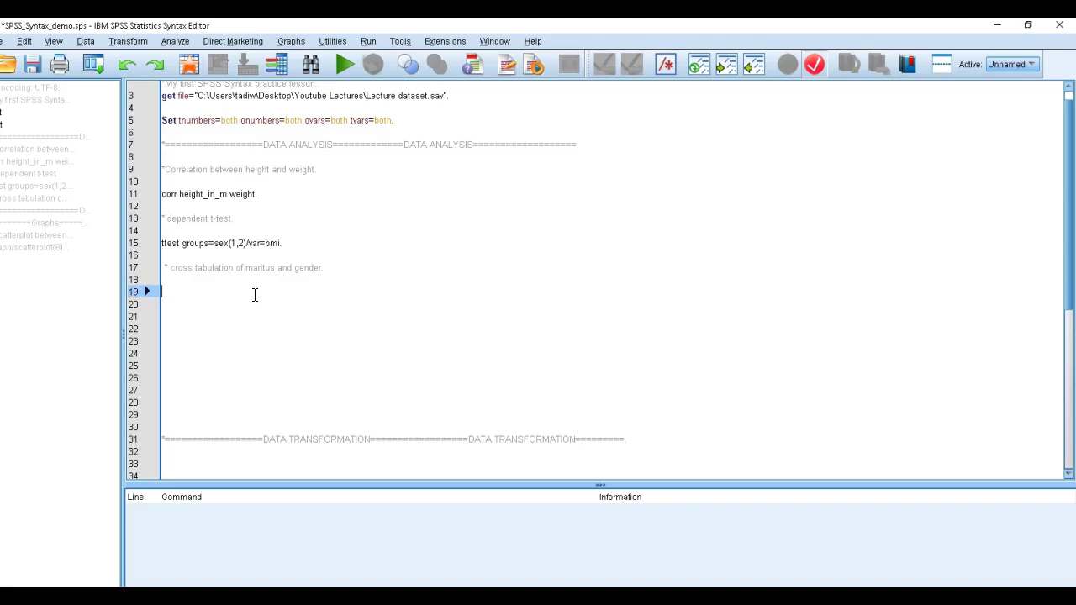
Step: Write the command "cross mar_status by sex/cells=count col." below the cross tabulation comment
text(cross)
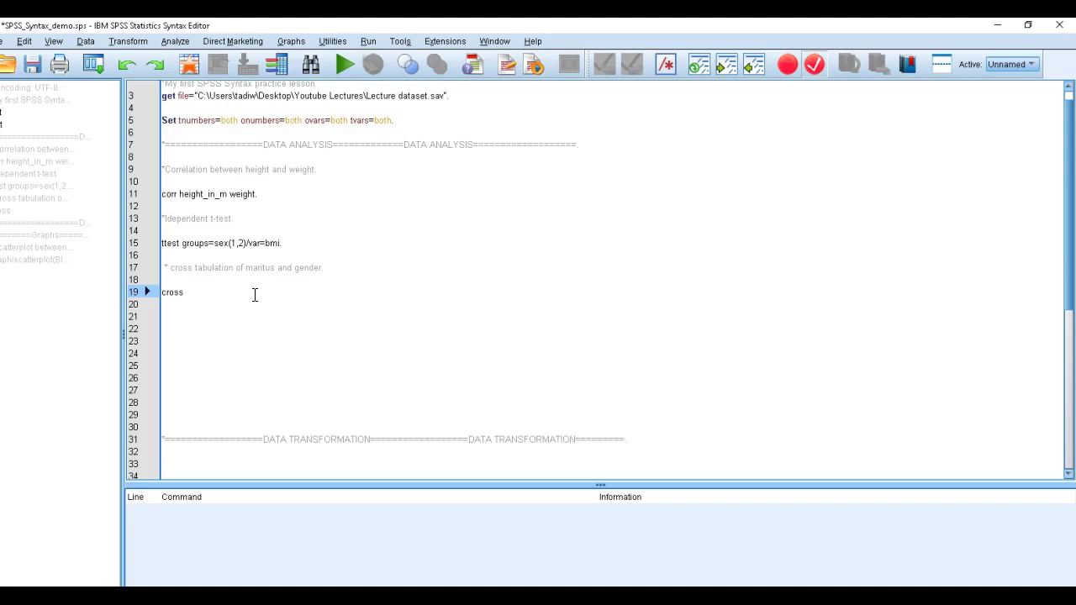
text(mar)
key(BackSpace)
text(_status)
text(by sex)
text(/c)
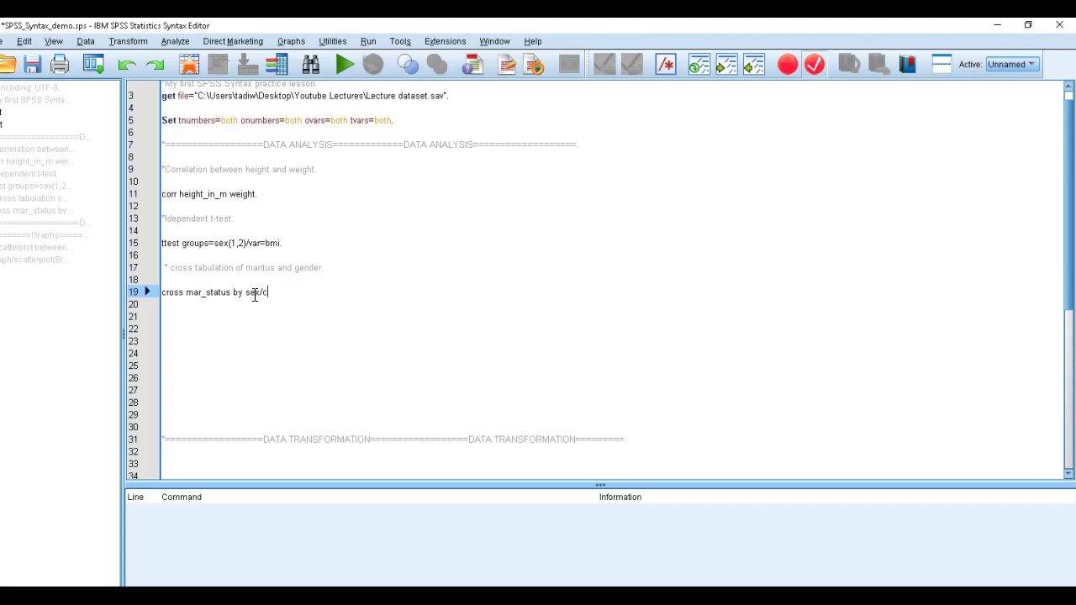
text(ells=count col)
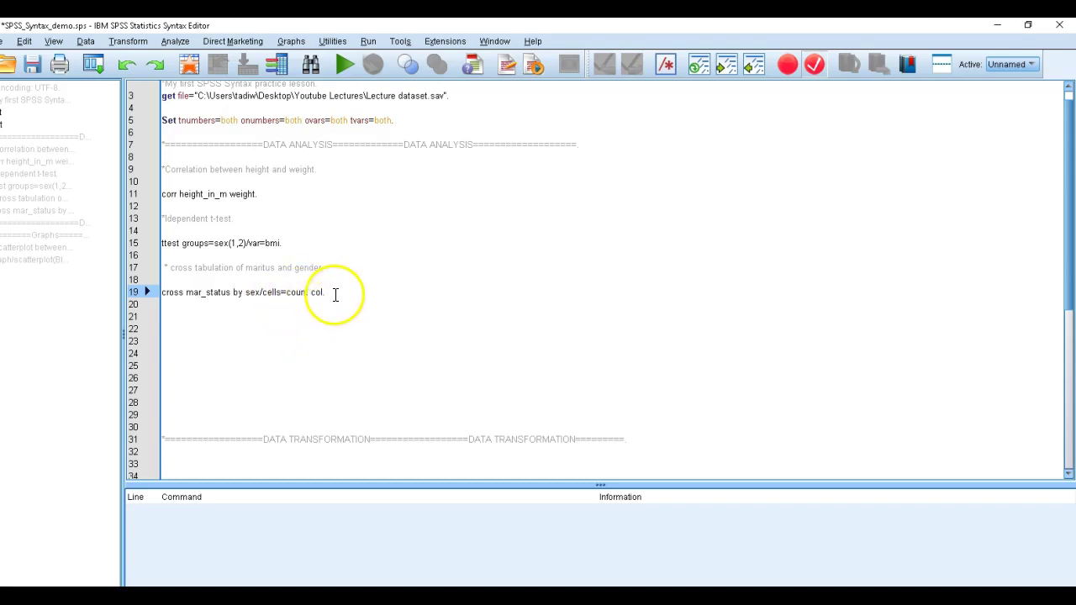
Step: Run only the cross tabulation command line and review the marital status by gender table
drag(325, 292, 149, 292)
click(345, 65)
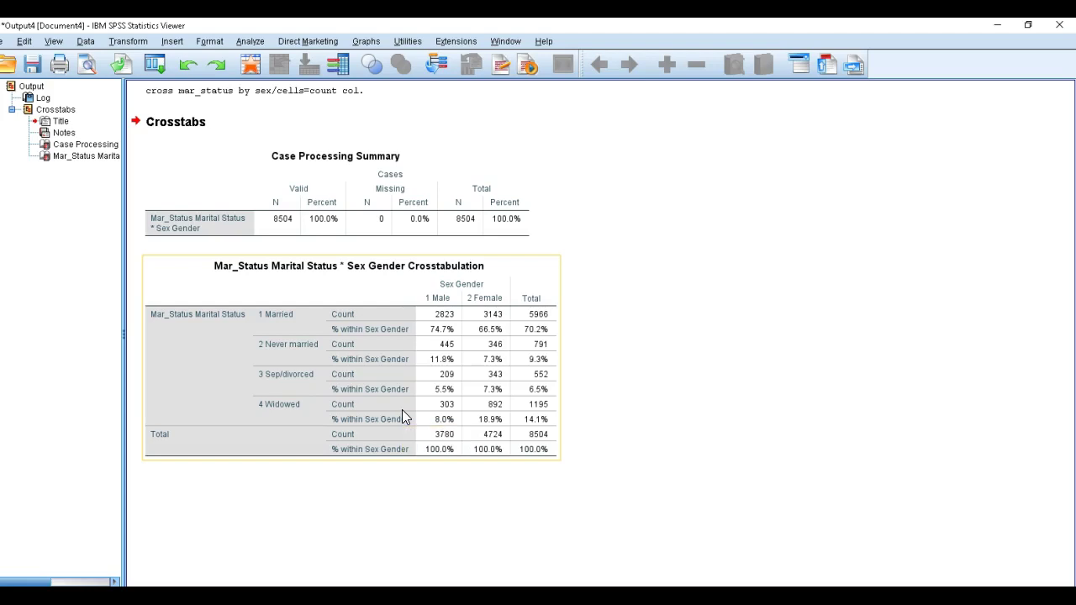
click(234, 486)
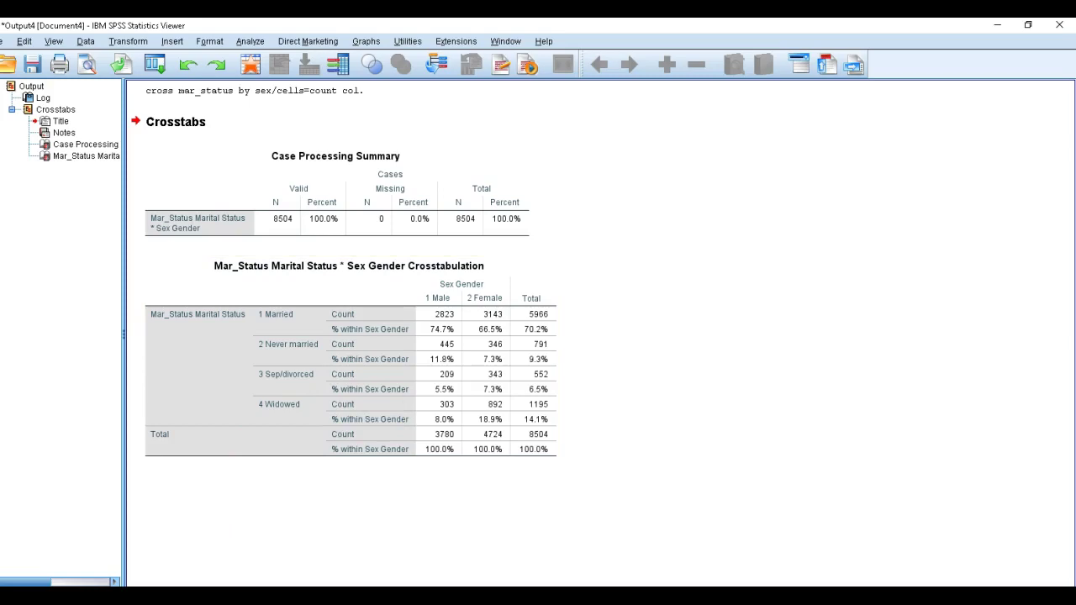